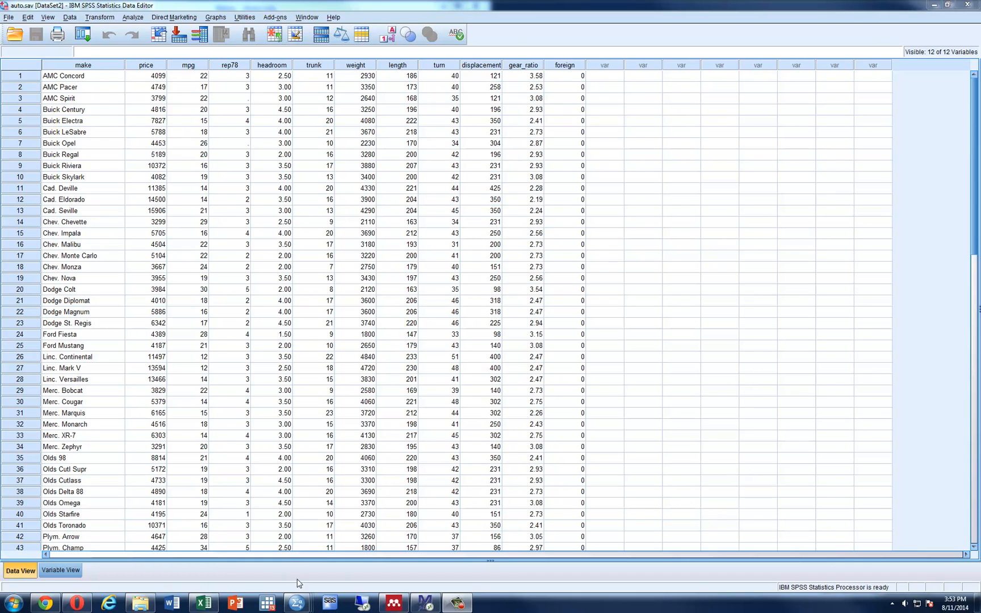
Step: Start a RECODE command in the SPSS to Mplus syntax file and insert the variables price through foreign from the variable list
mouse_move(300, 606)
click(309, 554)
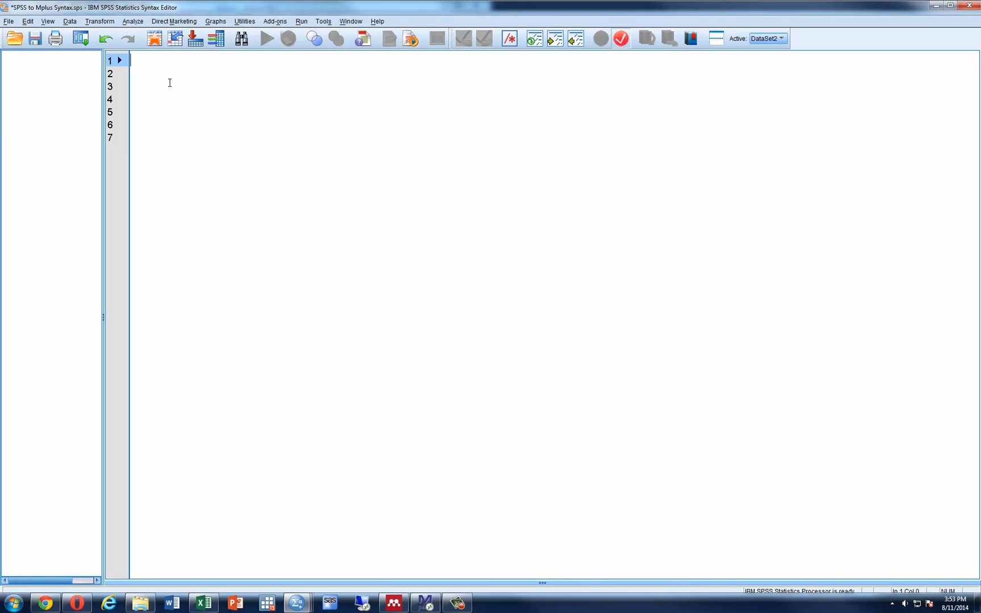
text(reco)
key(Return)
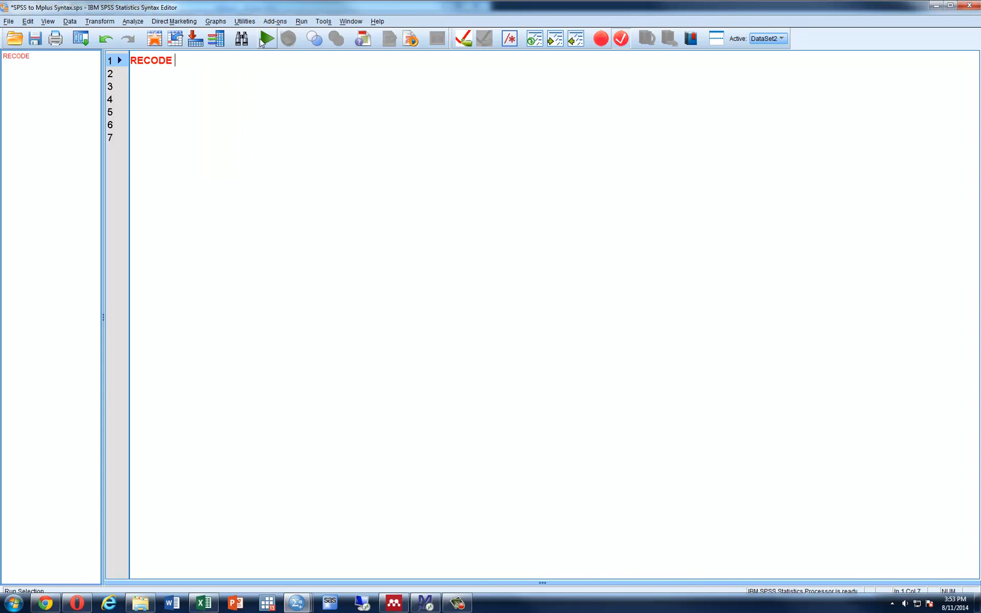
click(249, 23)
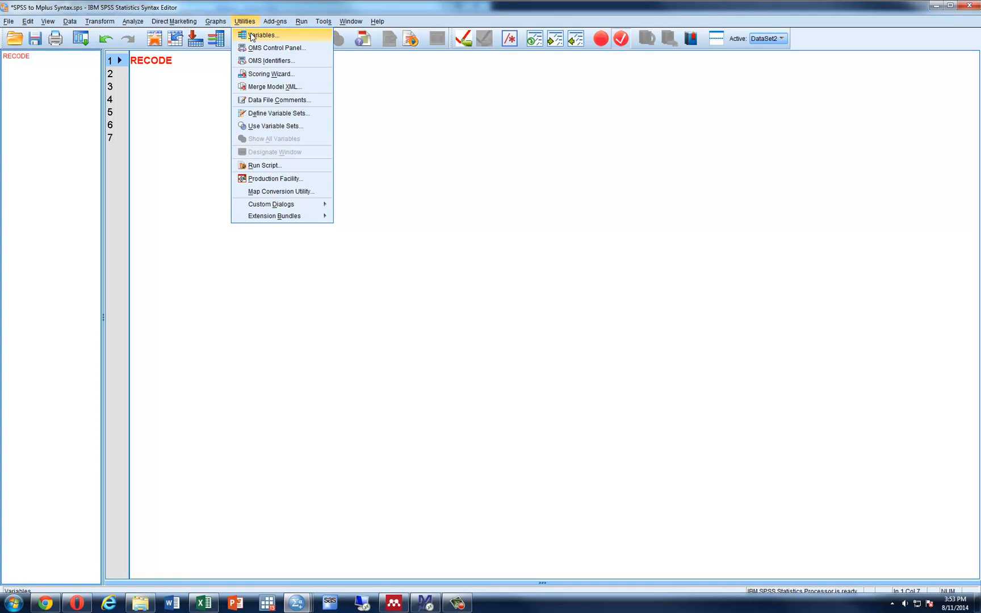
click(254, 35)
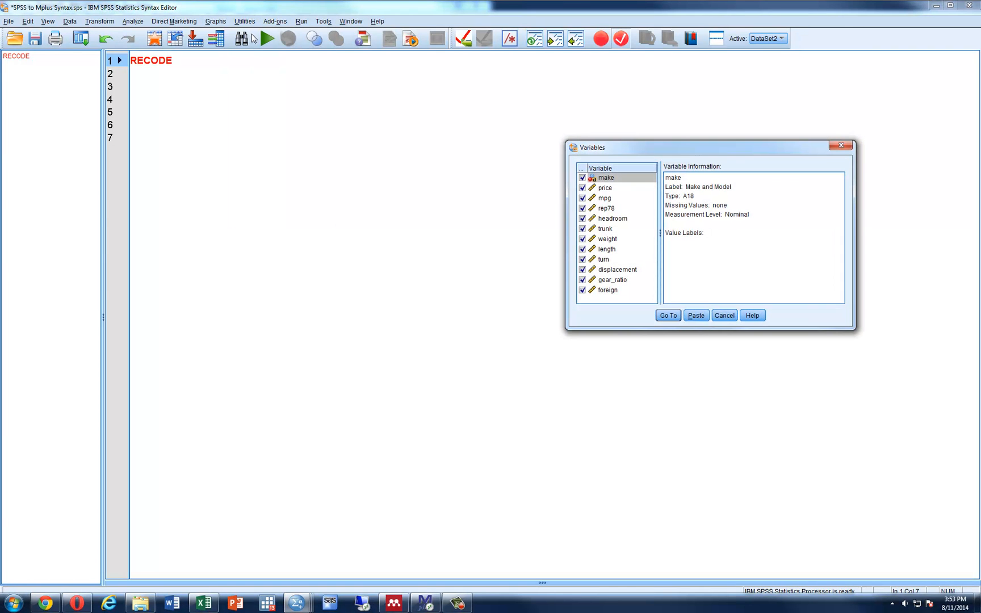
click(600, 191)
drag(600, 191, 605, 292)
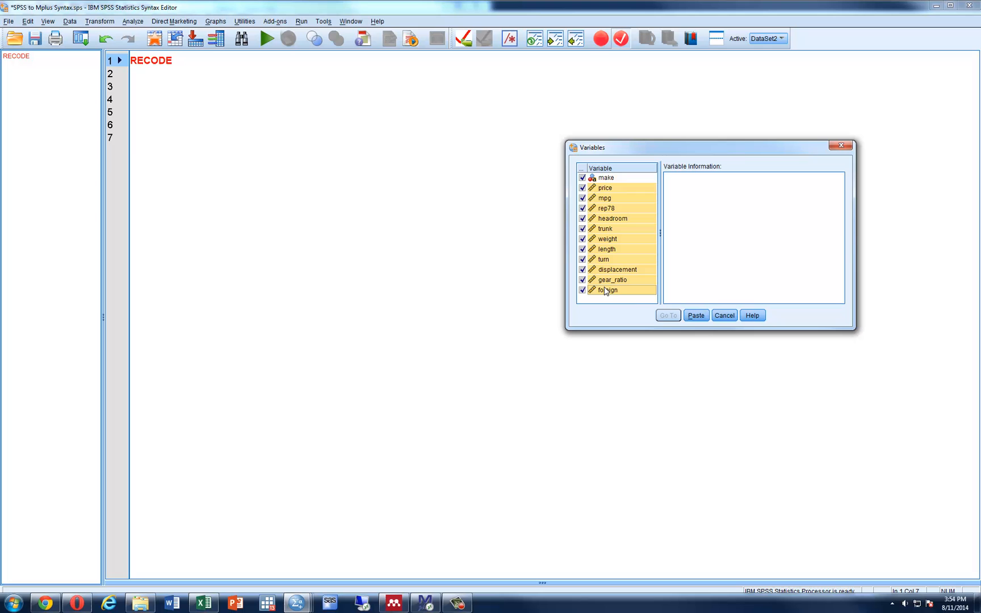
click(696, 316)
Step: Complete the RECODE command with (MISSING = -99) (SYSMIS = -99), add an EXECUTE command, and close the variable list
click(560, 61)
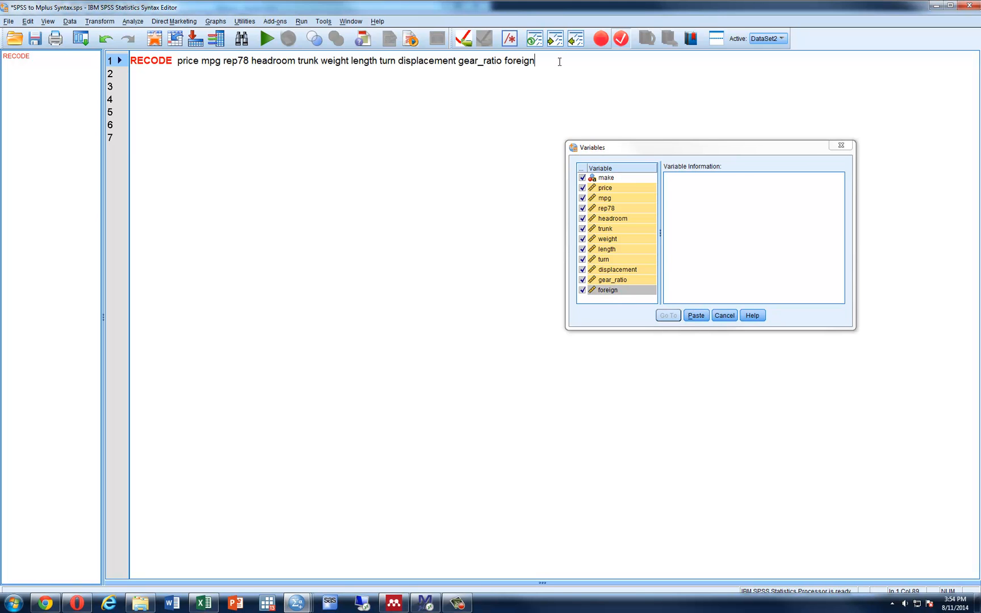
text((miss)
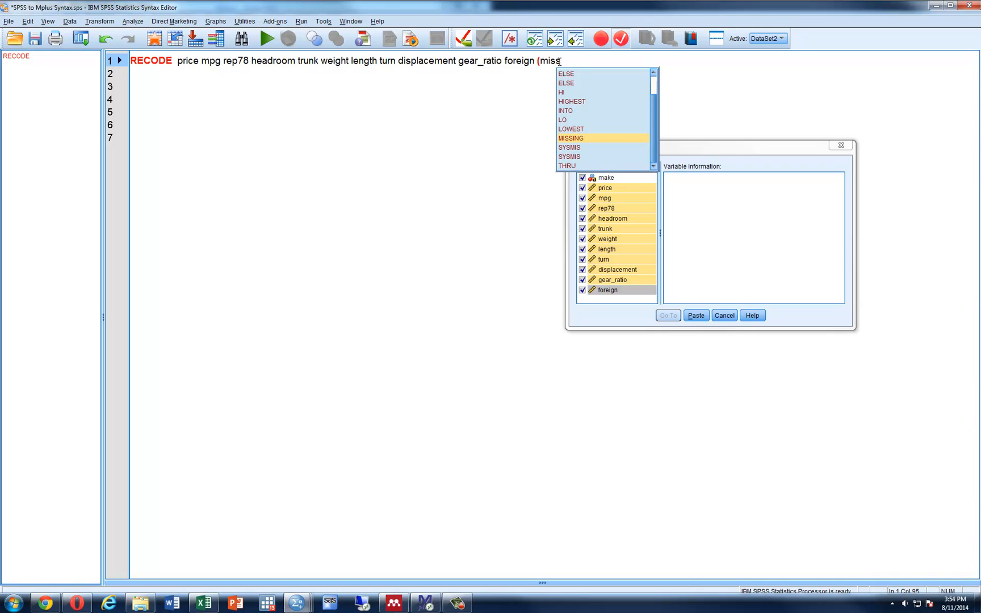
key(Return)
text(= )
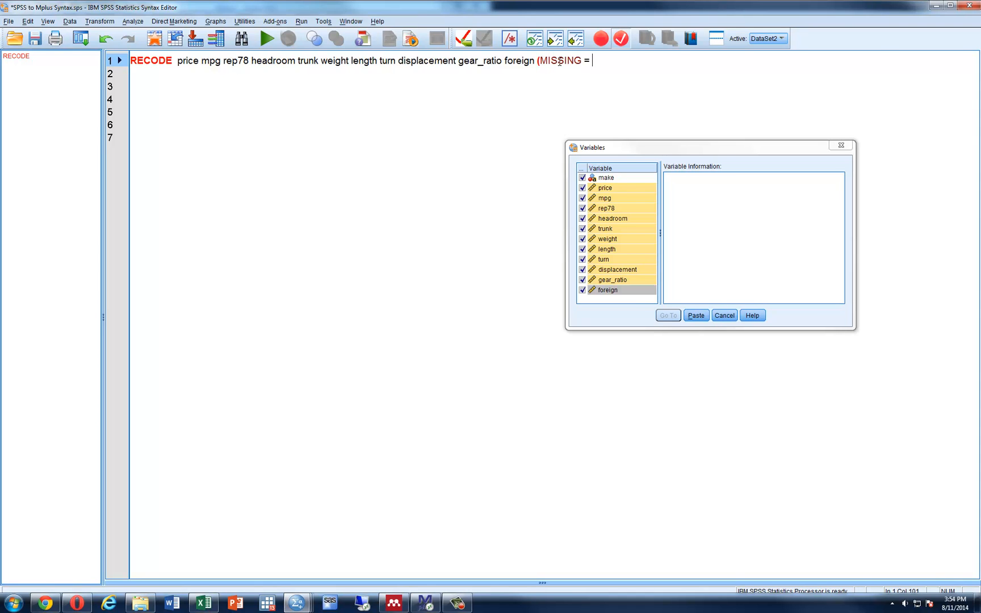
text(-99) (sys)
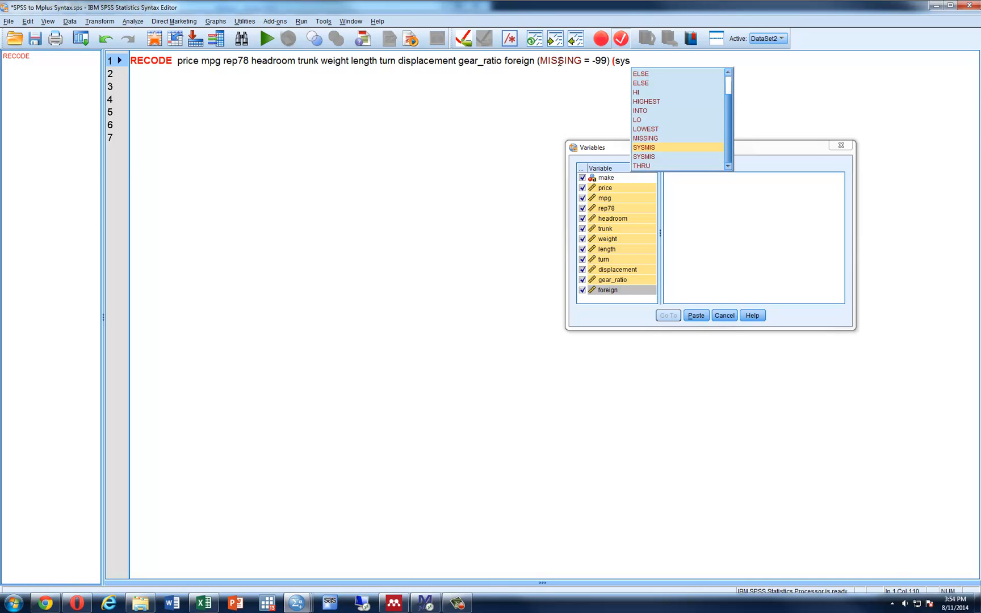
key(Return)
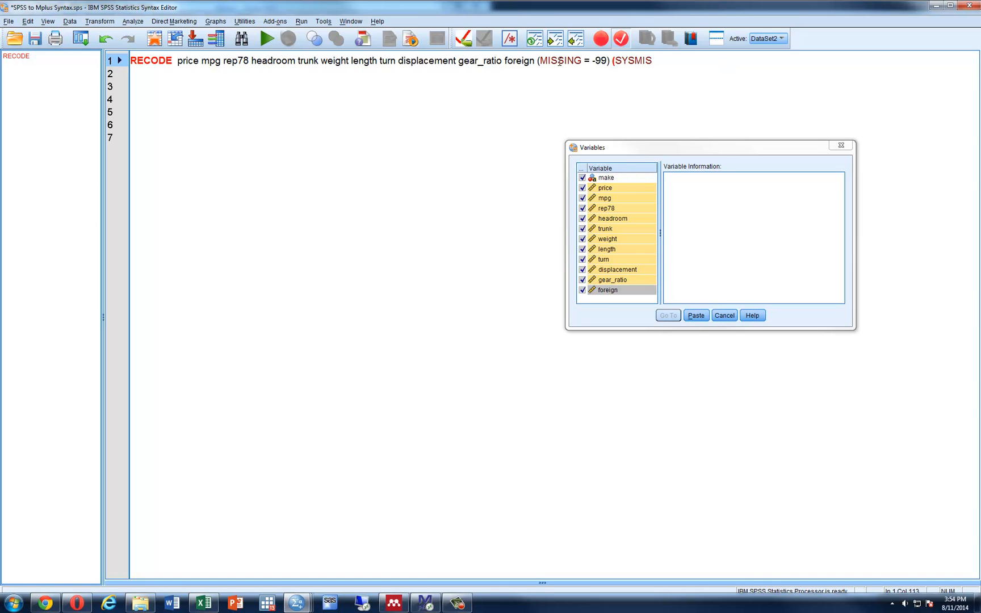
text(= -99).)
key(Return)
text(EXECUTE)
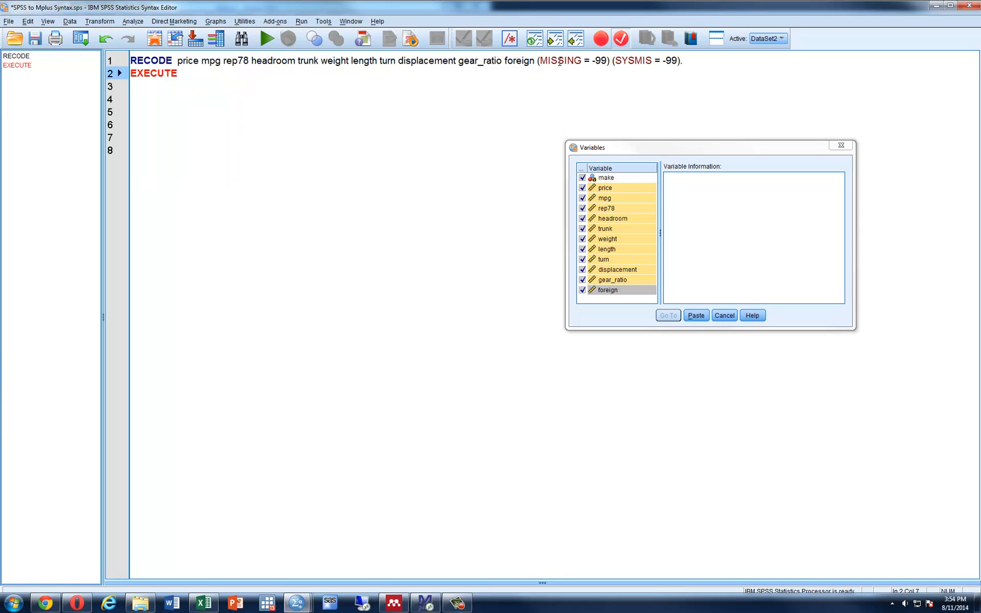
text(.)
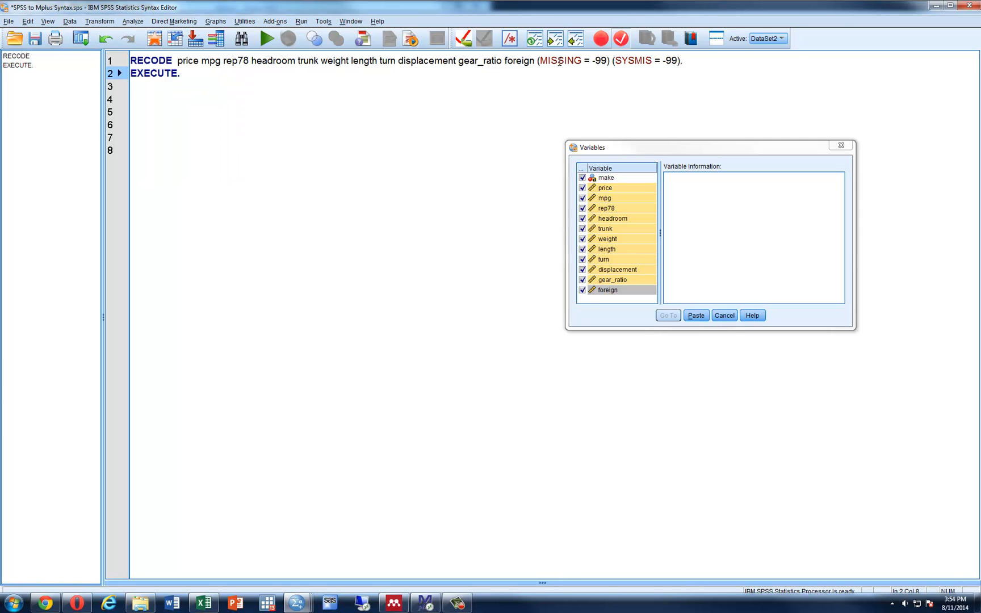
click(841, 145)
Step: Run the RECODE and EXECUTE commands and check the recoded values in the auto.sav data
drag(180, 72, 134, 61)
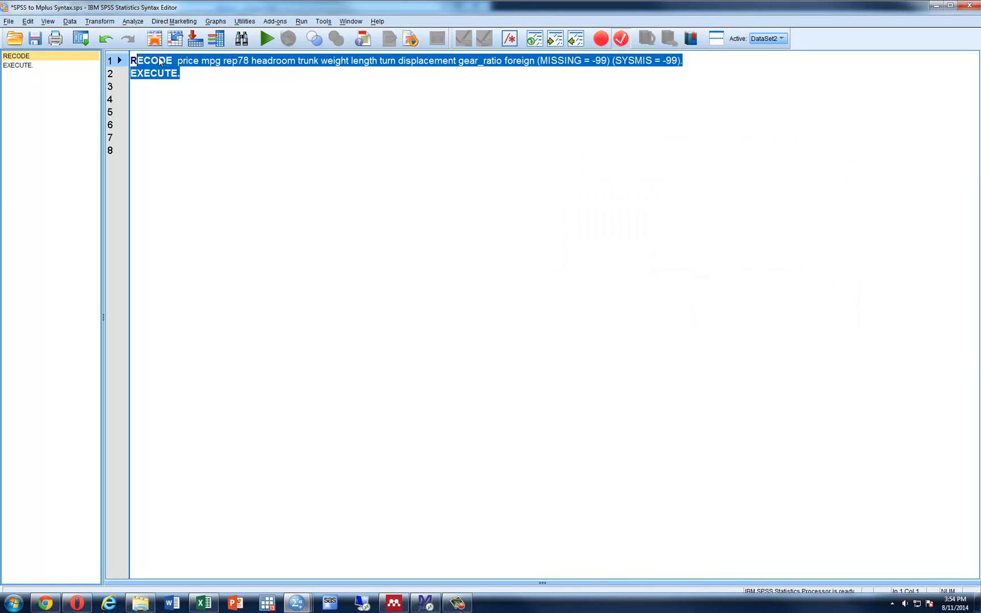
click(271, 40)
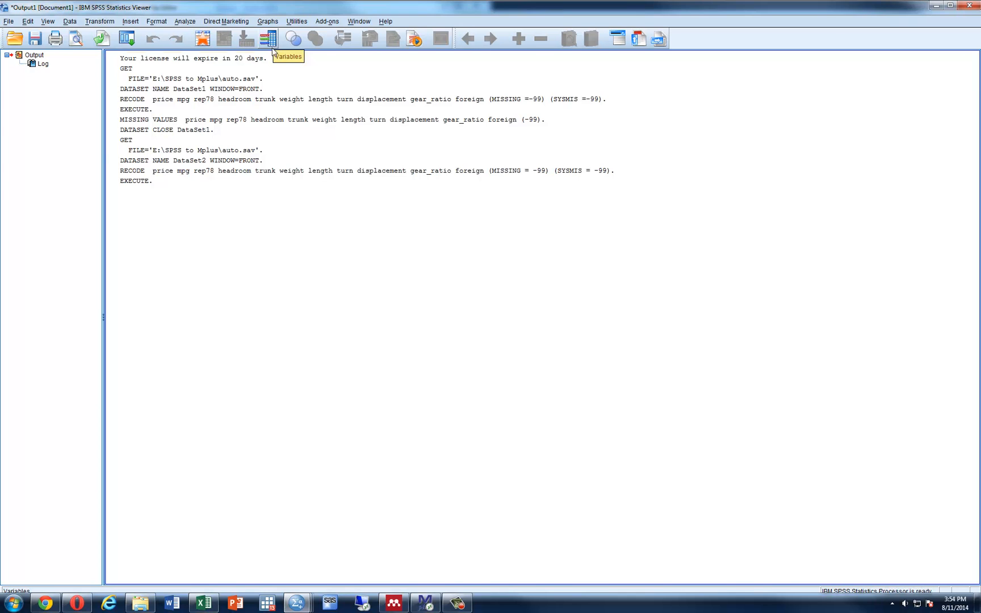
mouse_move(297, 603)
click(337, 539)
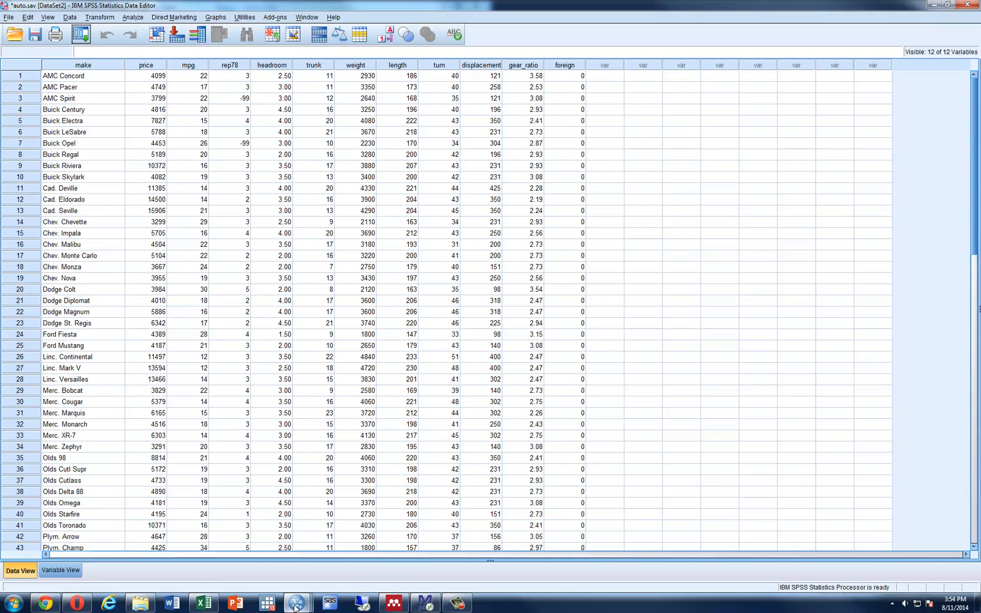
Step: Add a MISSING VALUES command on line 4 of the syntax that declares -99 as missing for the variables price through foreign
mouse_move(296, 606)
click(313, 563)
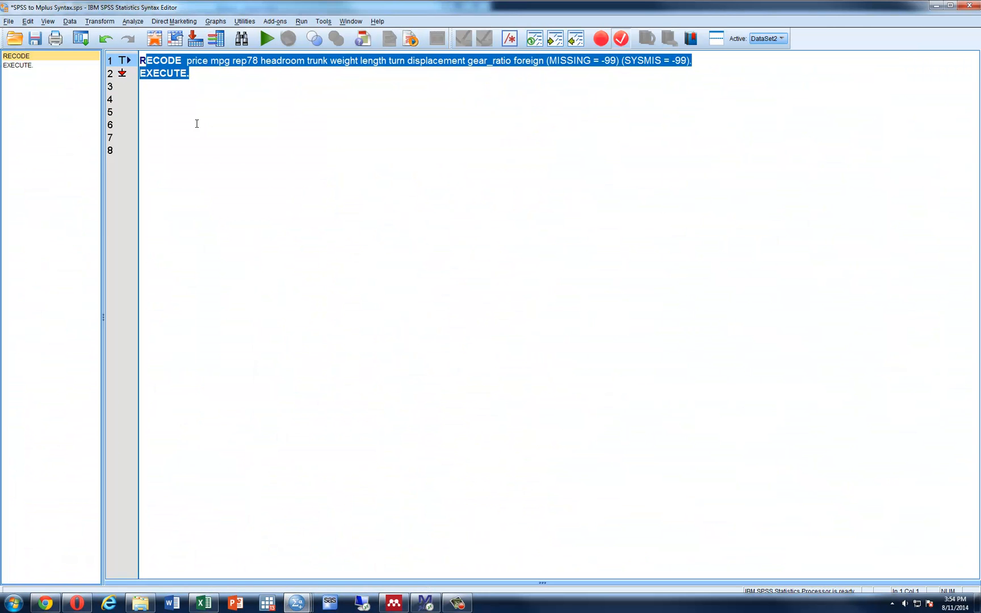
click(189, 100)
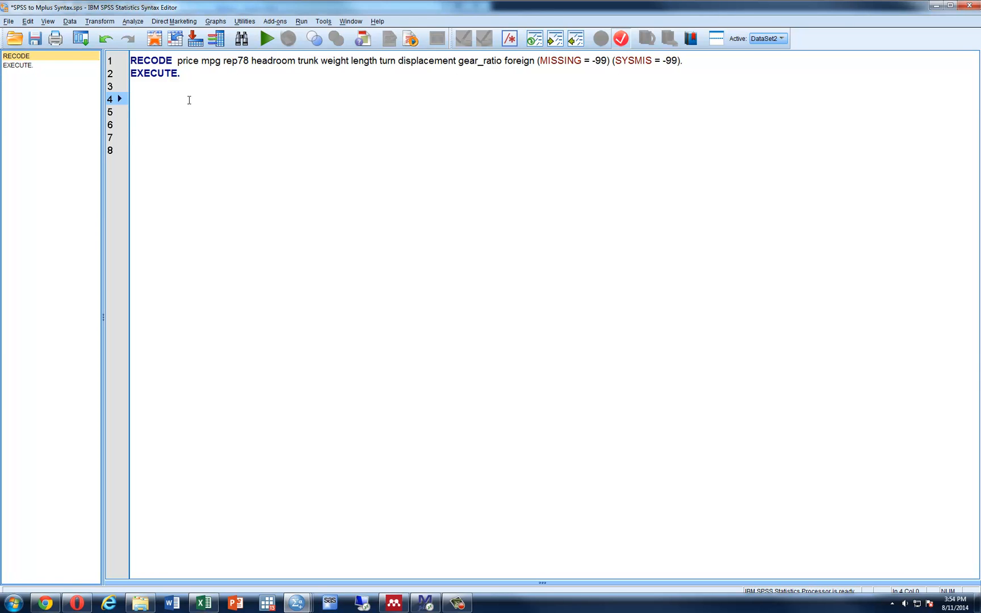
text(miss)
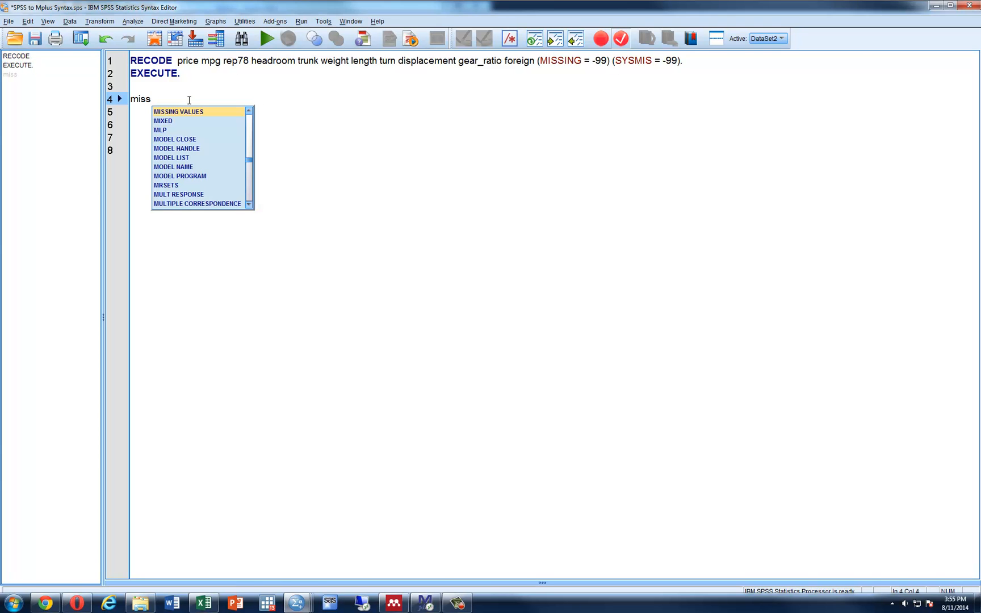
key(Return)
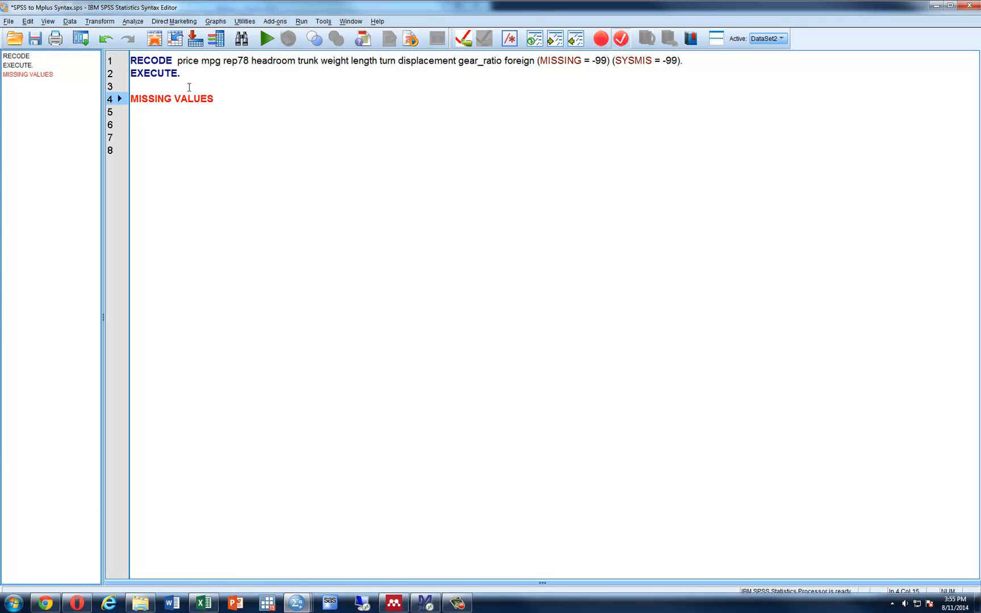
drag(178, 60, 514, 60)
drag(532, 61, 178, 60)
key(ctrl+c)
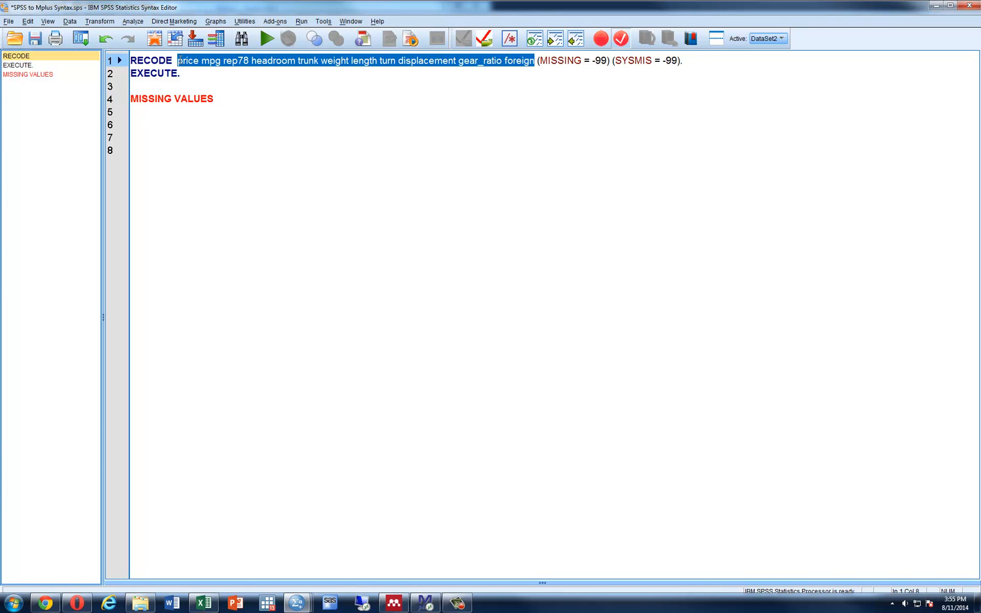
click(234, 98)
key(ctrl+v)
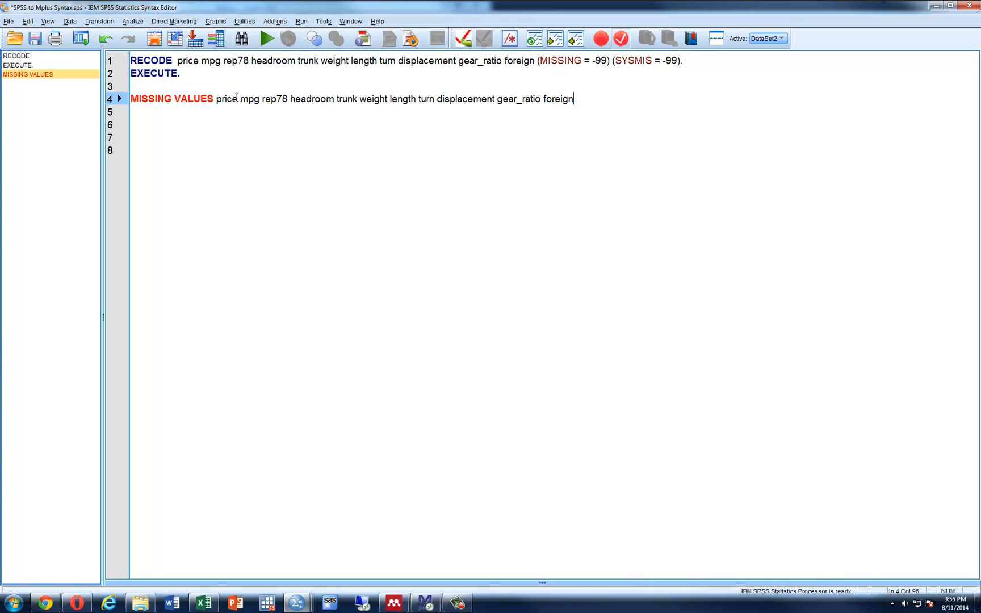
text(()
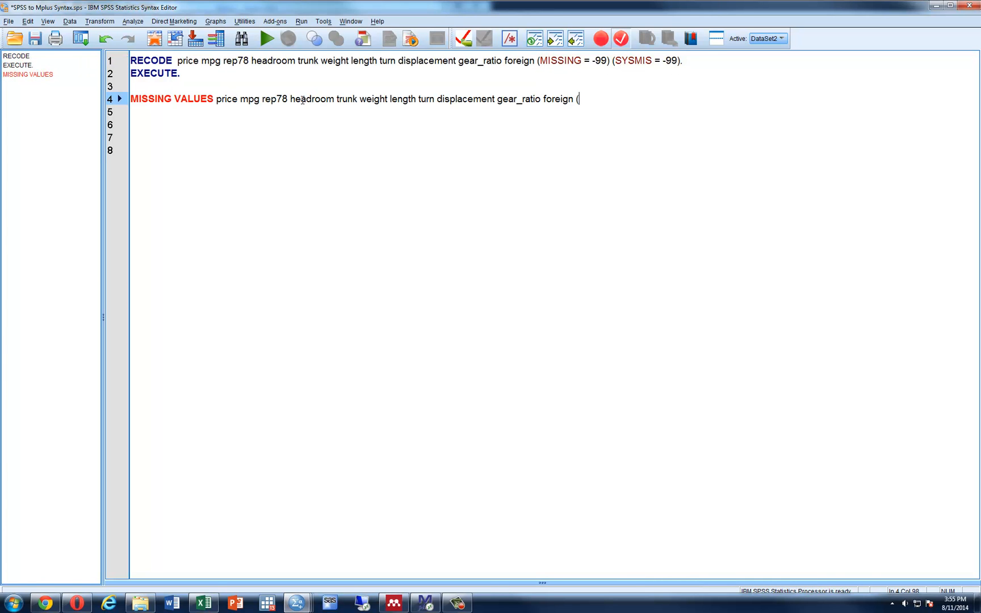
text(-99).)
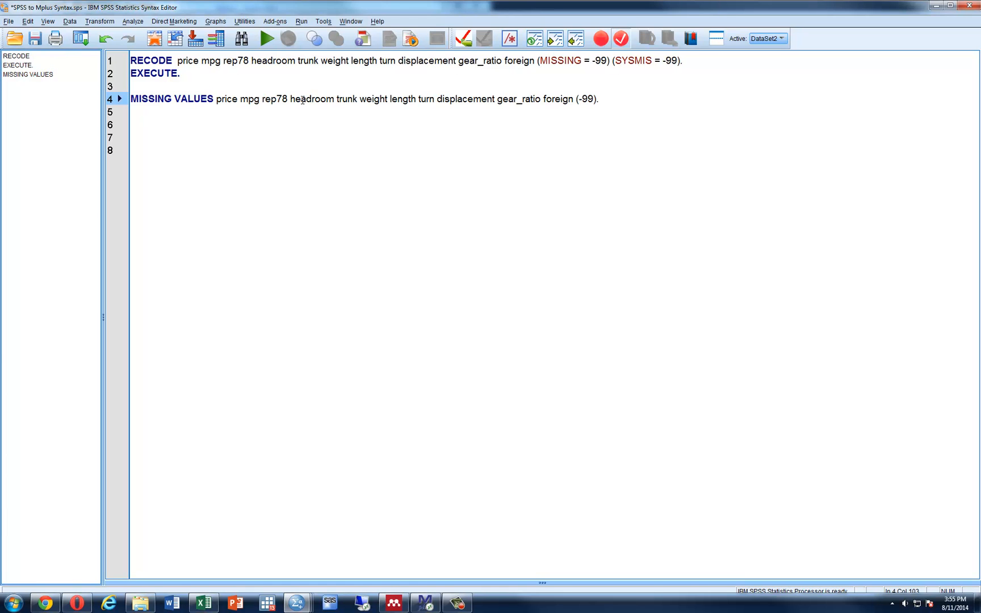
Step: Run the MISSING VALUES command and return to the auto.sav data
drag(596, 100, 137, 90)
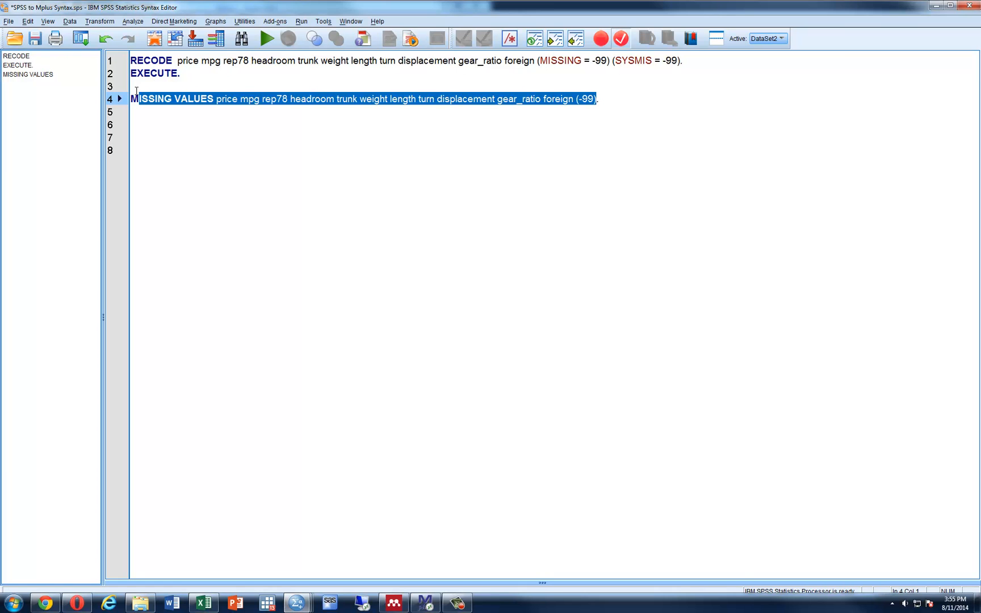
click(265, 39)
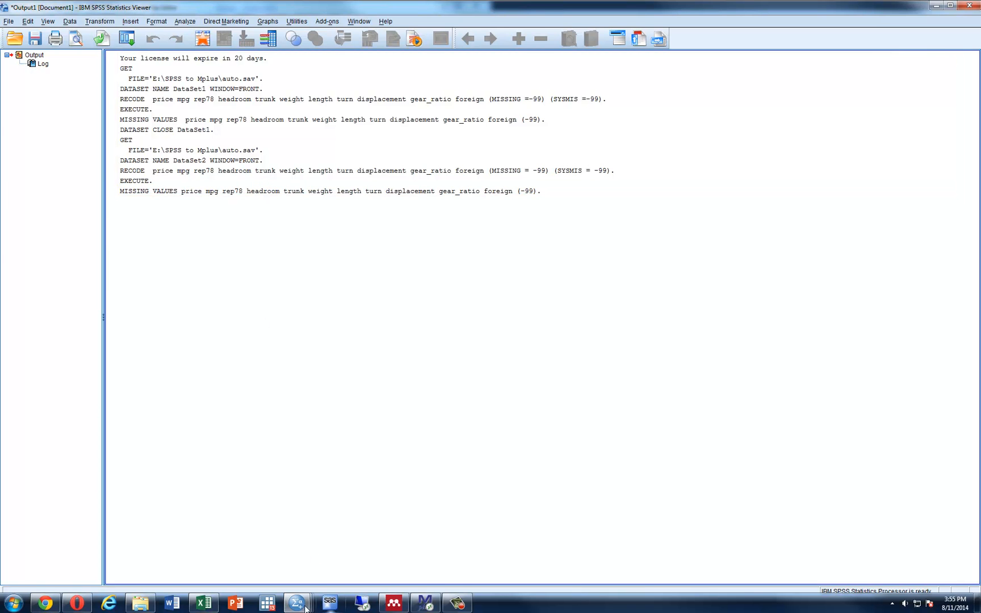
mouse_move(304, 608)
click(378, 560)
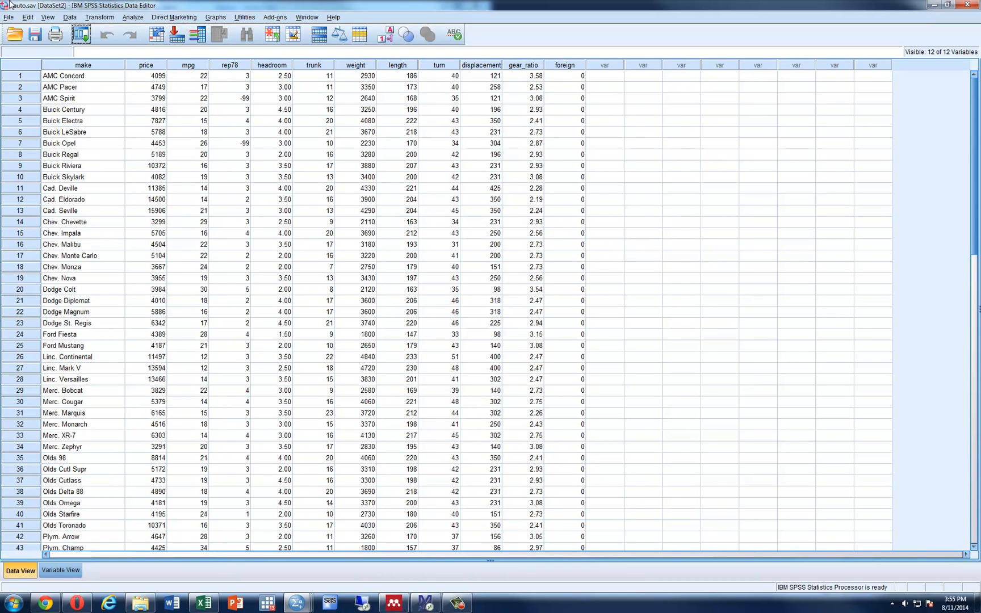
Step: Set up saving a copy of the data as tab-delimited auto.dat in the SPSS to Mplus folder, without writing variable names
click(9, 17)
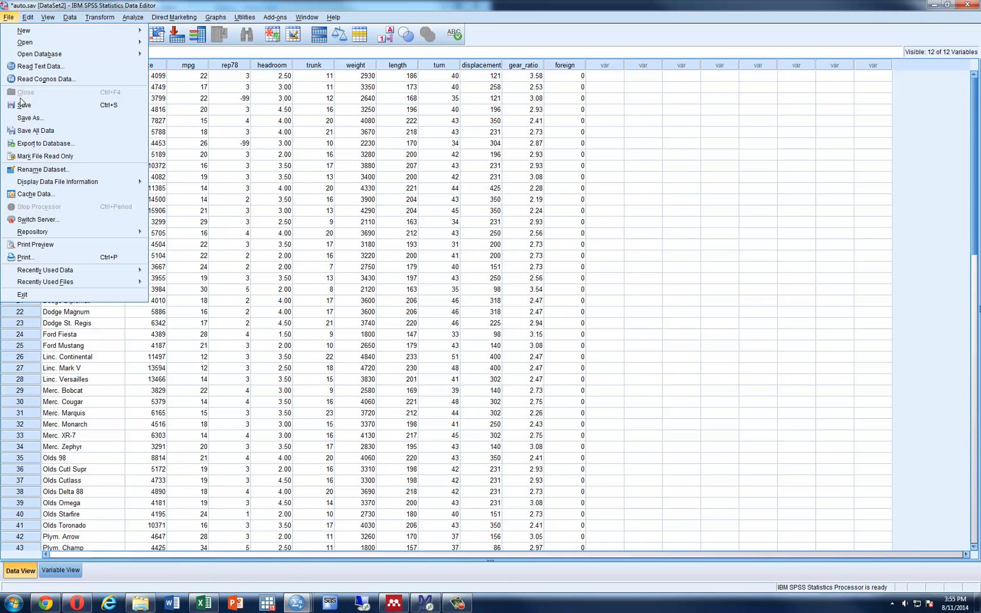
click(30, 118)
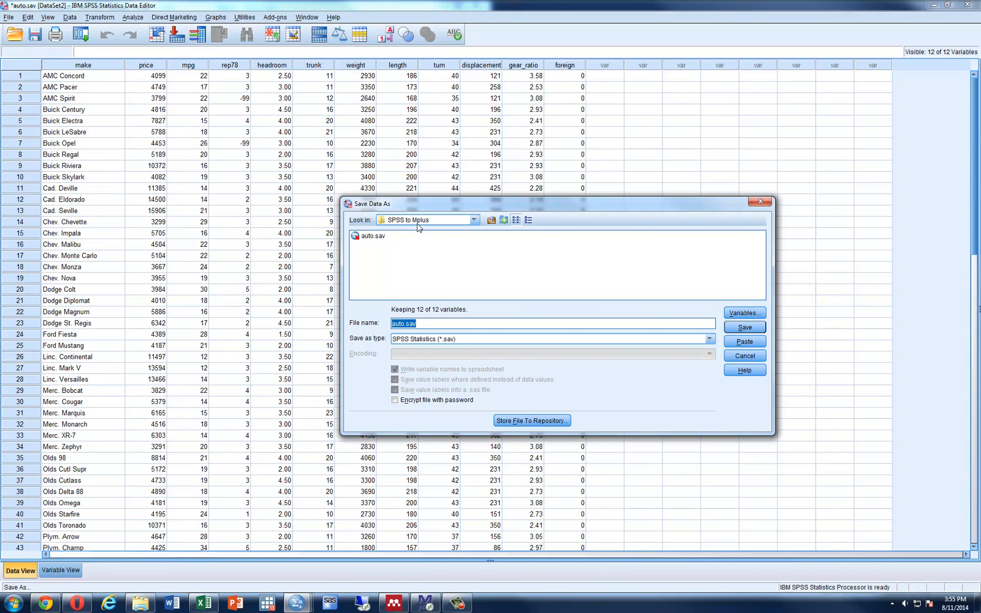
click(429, 339)
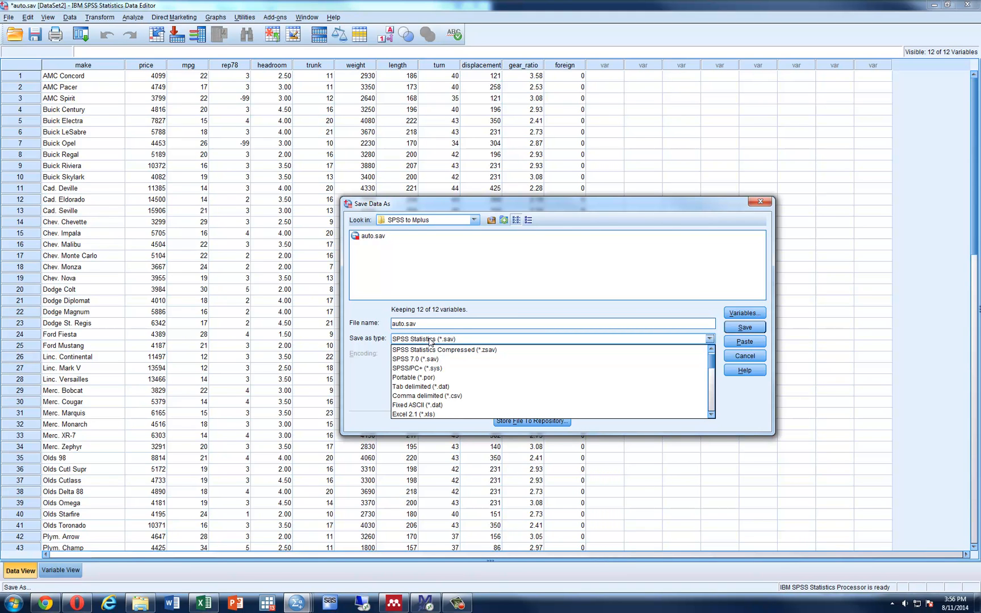
click(429, 387)
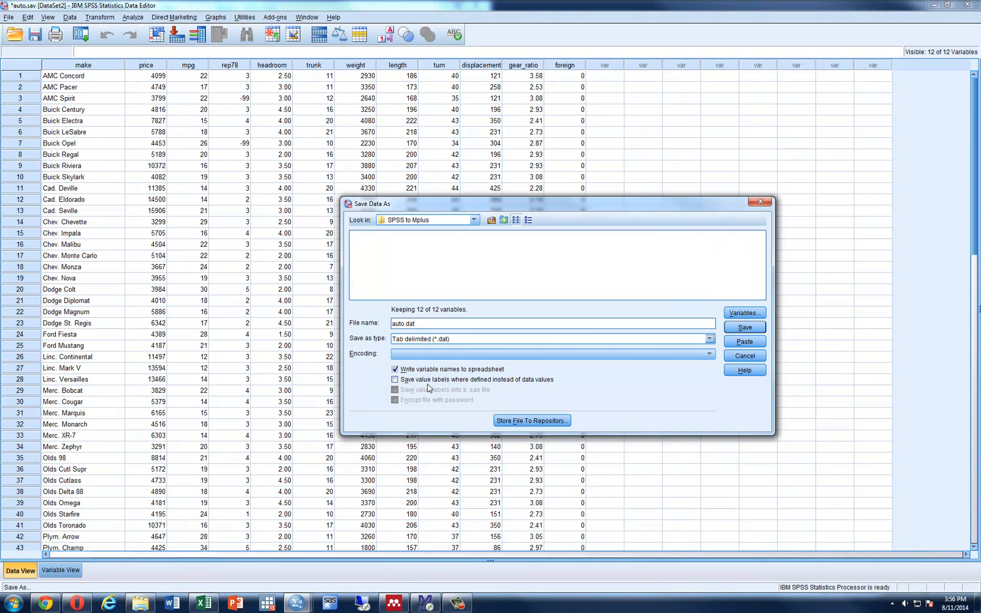
click(395, 370)
Step: Exclude the make variable from the export and paste the save command into the syntax file for review
click(753, 314)
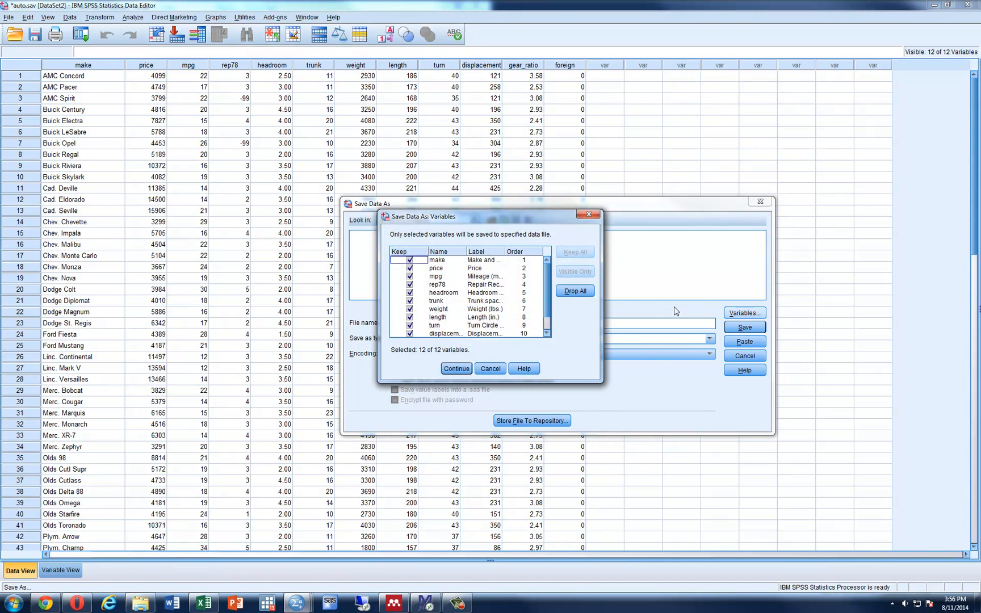
click(409, 261)
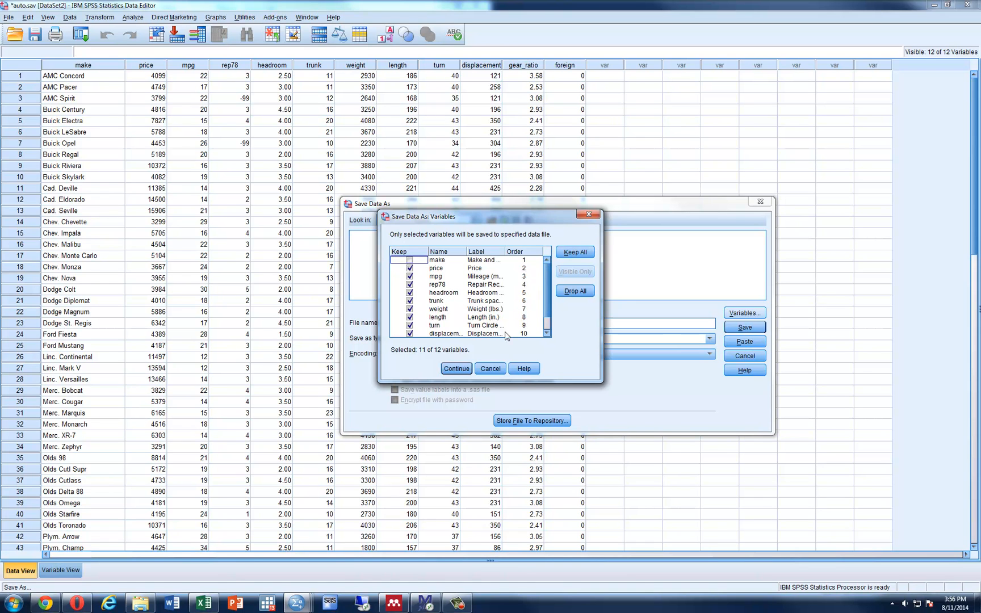
click(463, 369)
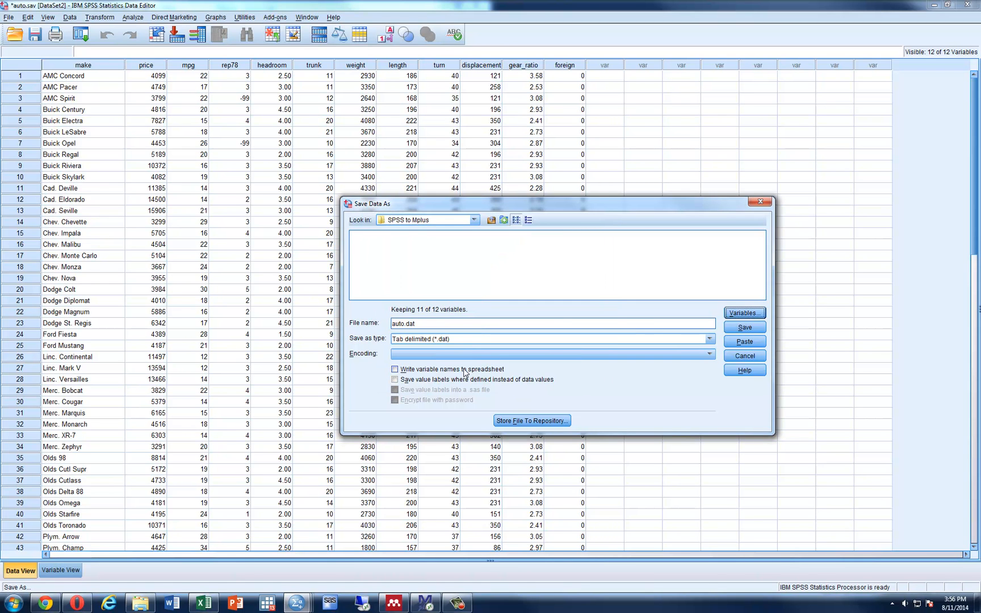
click(744, 328)
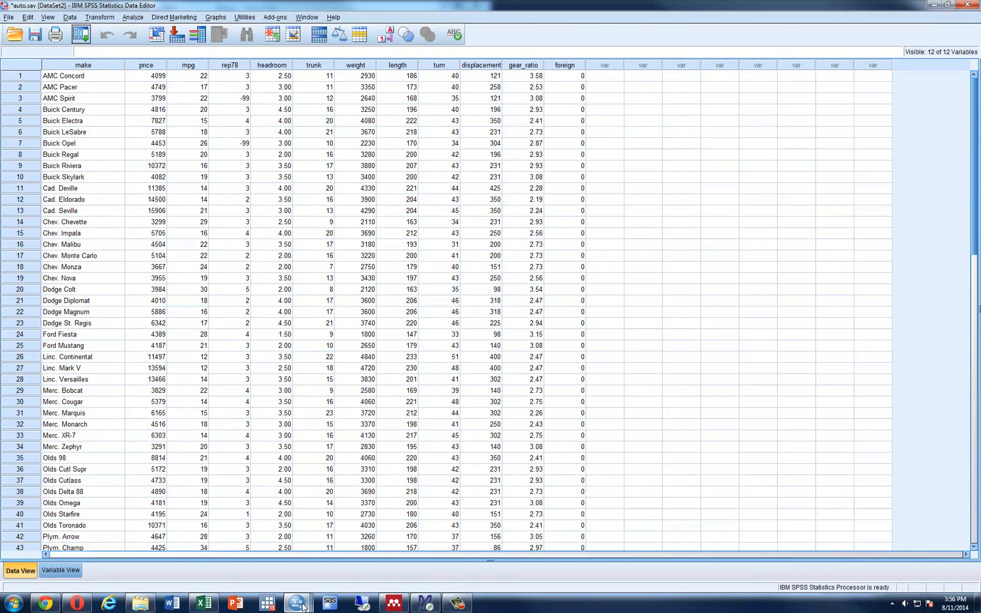
mouse_move(297, 603)
click(319, 567)
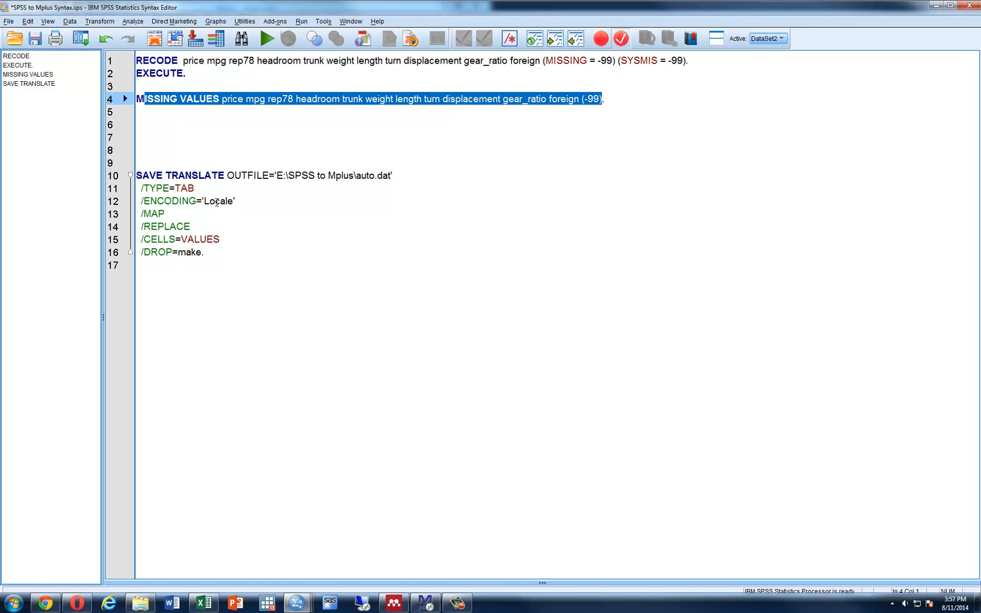
Step: Run the SAVE TRANSLATE command on lines 10 to 16 to write the tab-delimited auto.dat file
drag(173, 215, 136, 216)
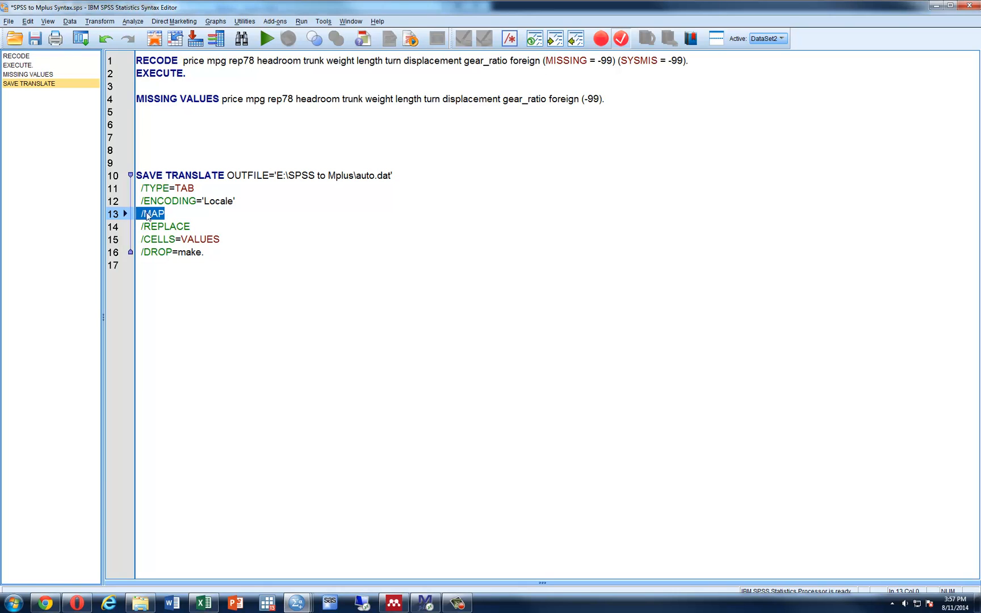
click(177, 227)
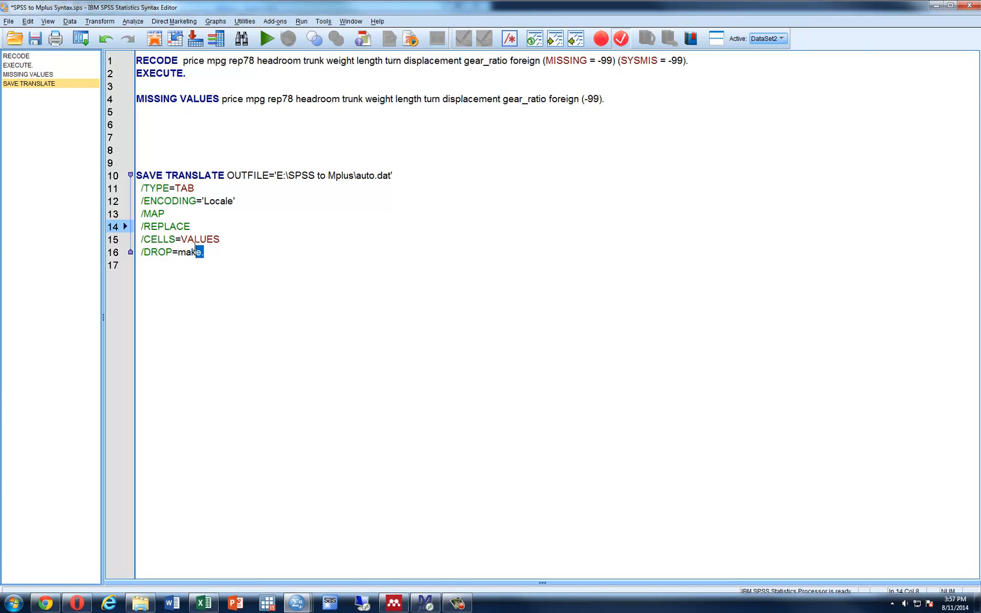
drag(205, 252, 136, 175)
click(267, 38)
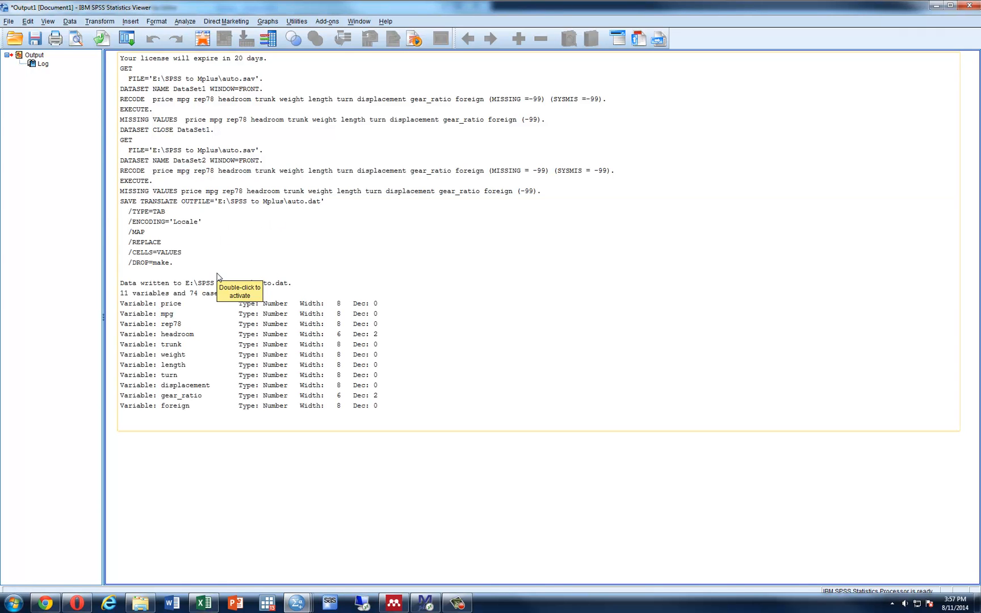
Step: Check the SPSS to Mplus folder for the exported auto.dat file and return to the syntax file
click(149, 605)
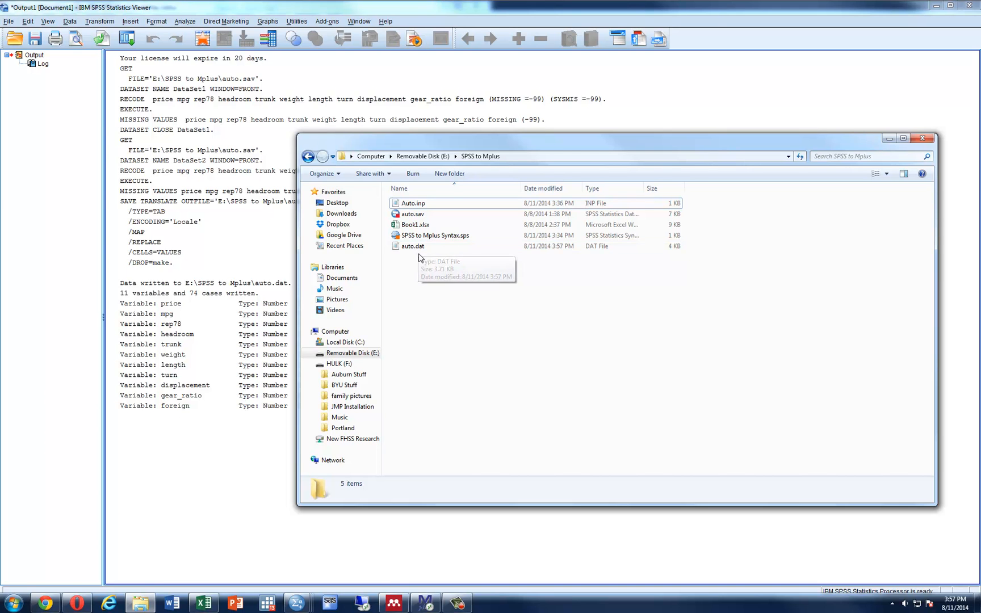
drag(467, 148, 516, 260)
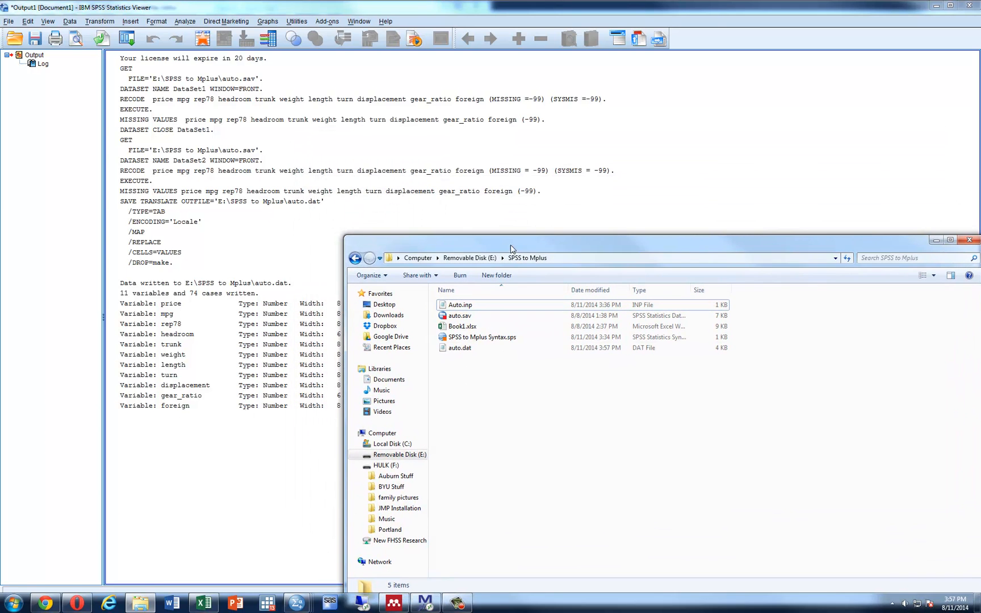
mouse_move(302, 598)
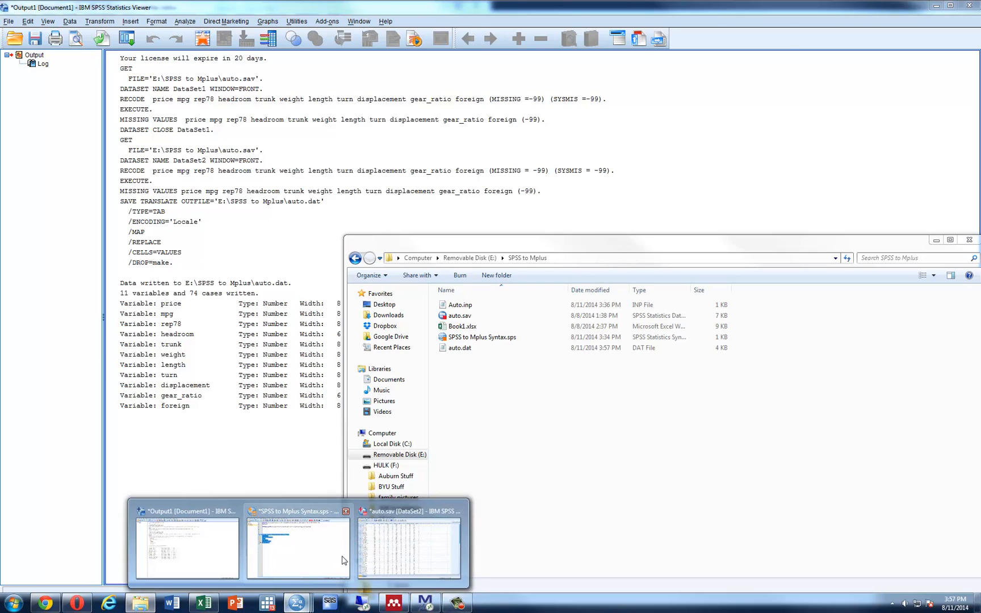
mouse_move(331, 560)
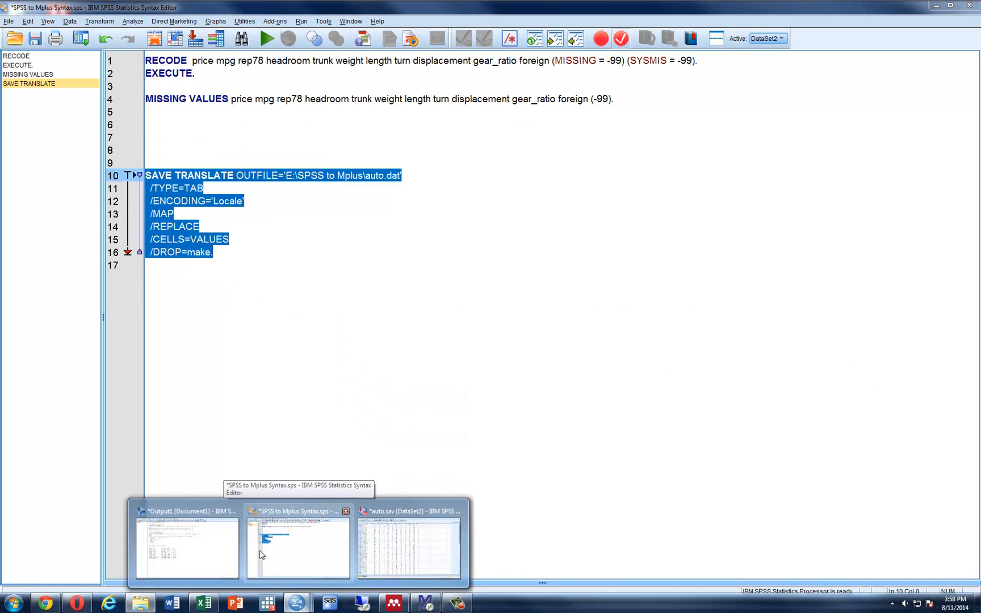
click(318, 553)
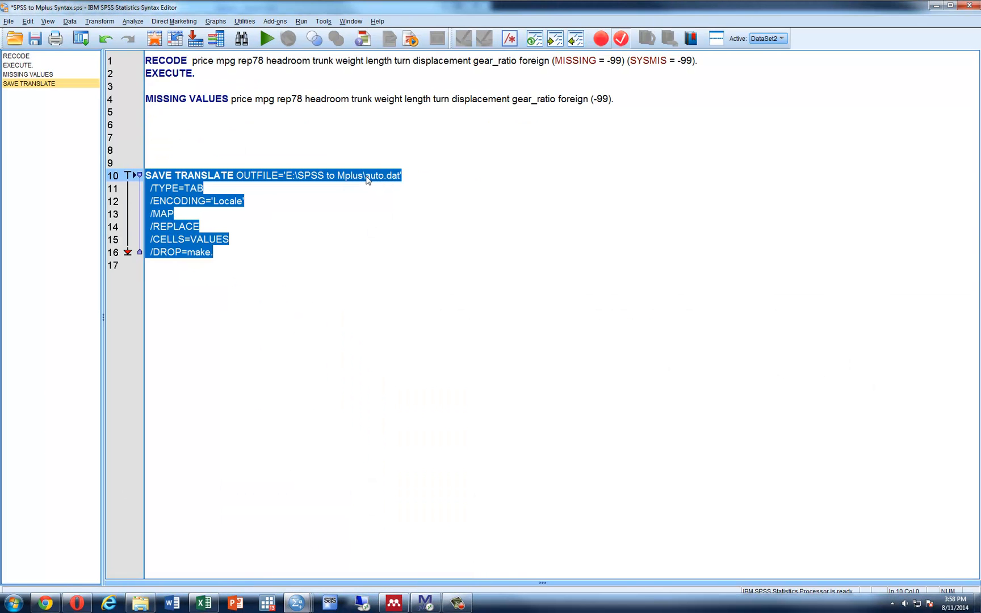
click(359, 193)
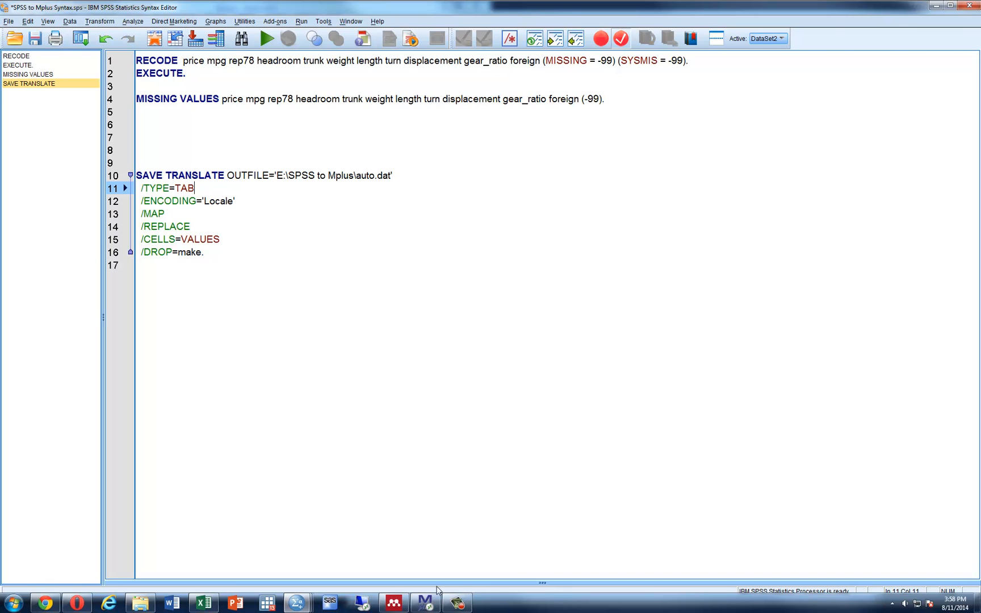
Step: Switch to Mplus with Auto.inp and arrange its window at full height beside the SPSS syntax
click(425, 602)
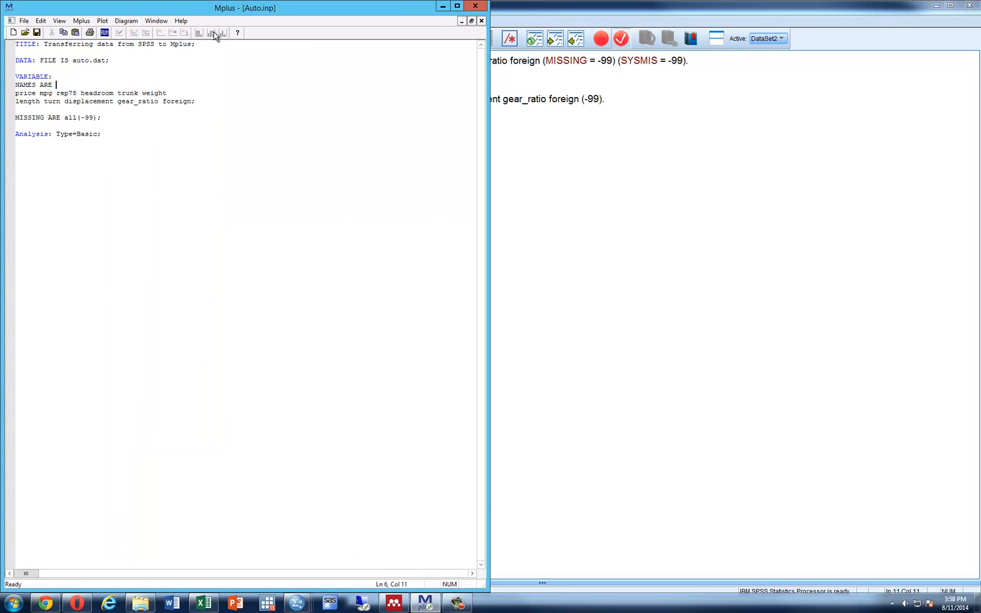
drag(225, 11, 731, 9)
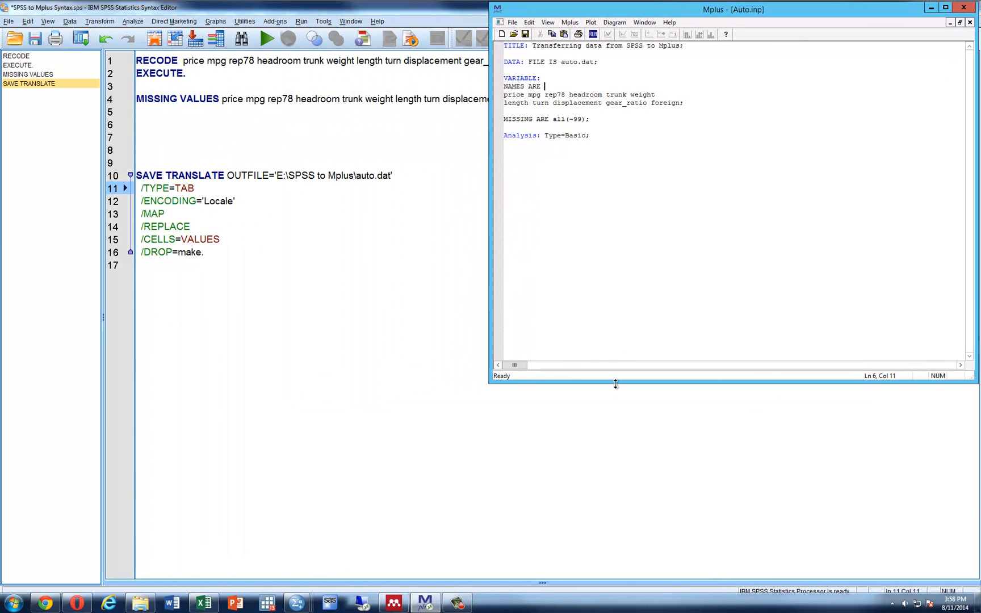
drag(616, 383, 614, 485)
drag(599, 587, 600, 612)
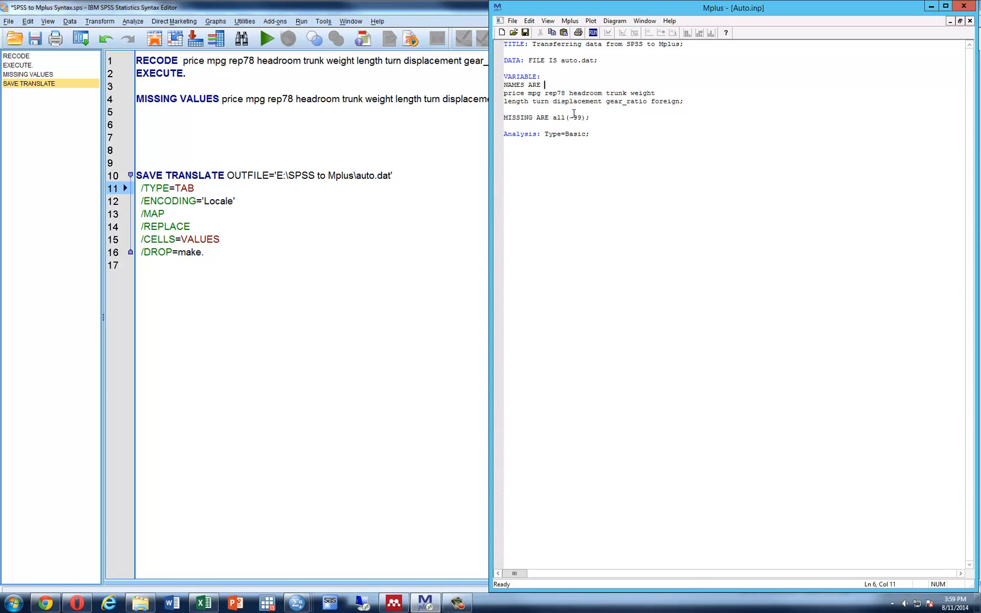
Step: Save Auto.inp, run the basic analysis in Mplus, and view the estimated means in the output
click(526, 32)
click(593, 33)
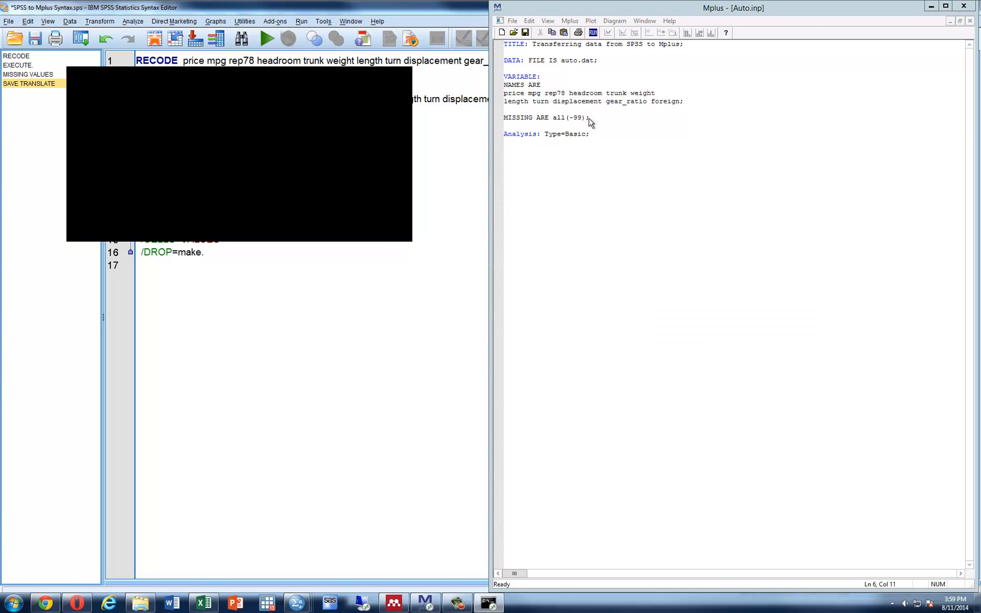
drag(972, 91, 972, 333)
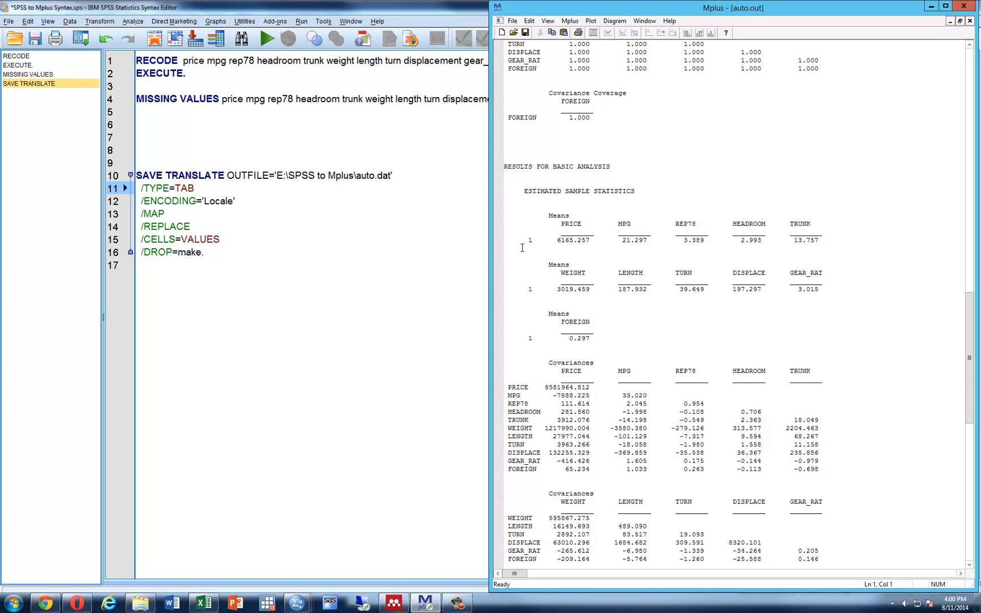
Step: Return to the SPSS syntax, add blank lines after the save command, and set up Descriptives for all variables from price through foreign
click(230, 256)
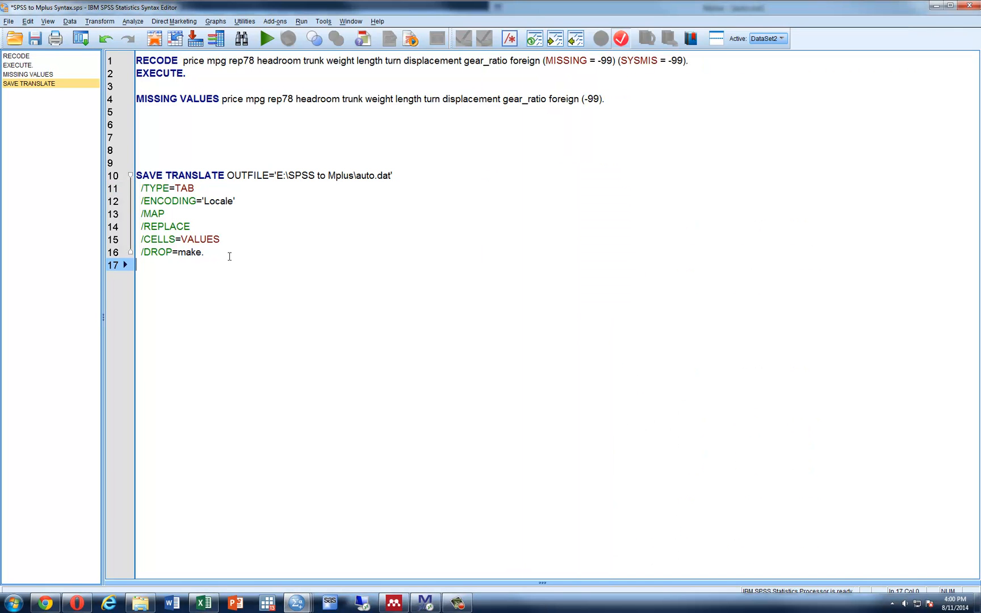
key(Return)
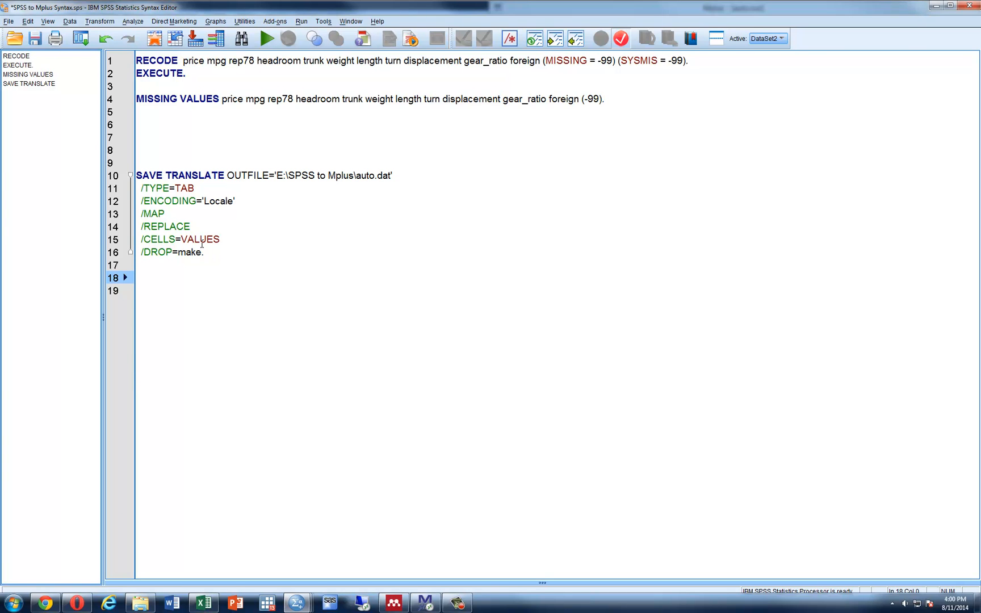
click(135, 22)
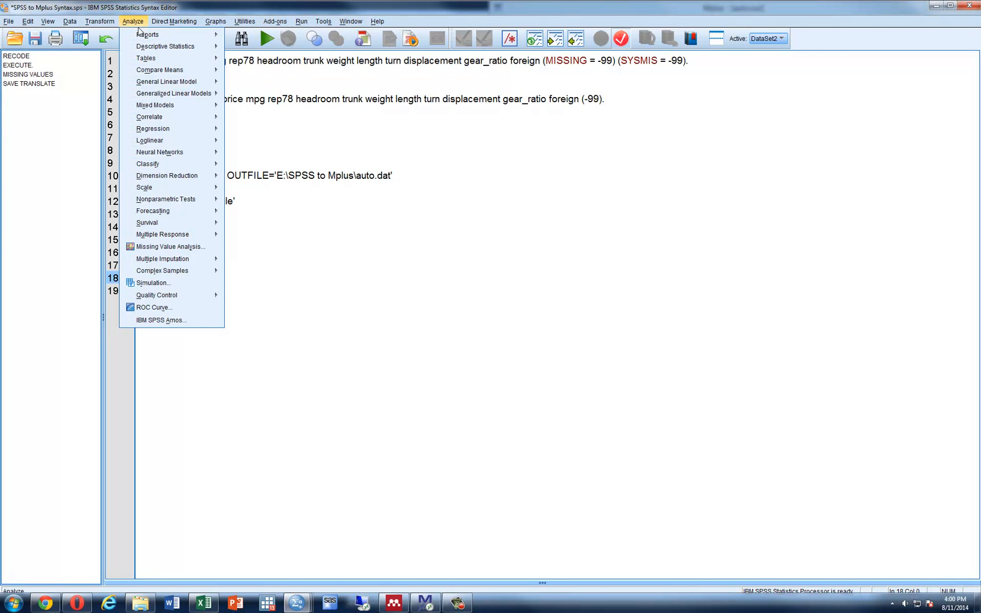
mouse_move(145, 47)
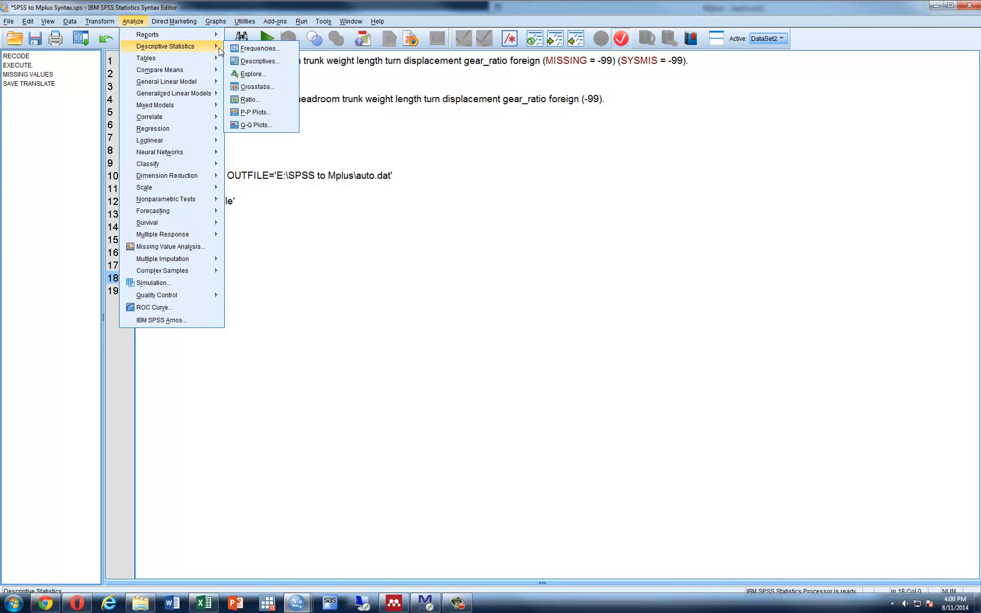
click(258, 61)
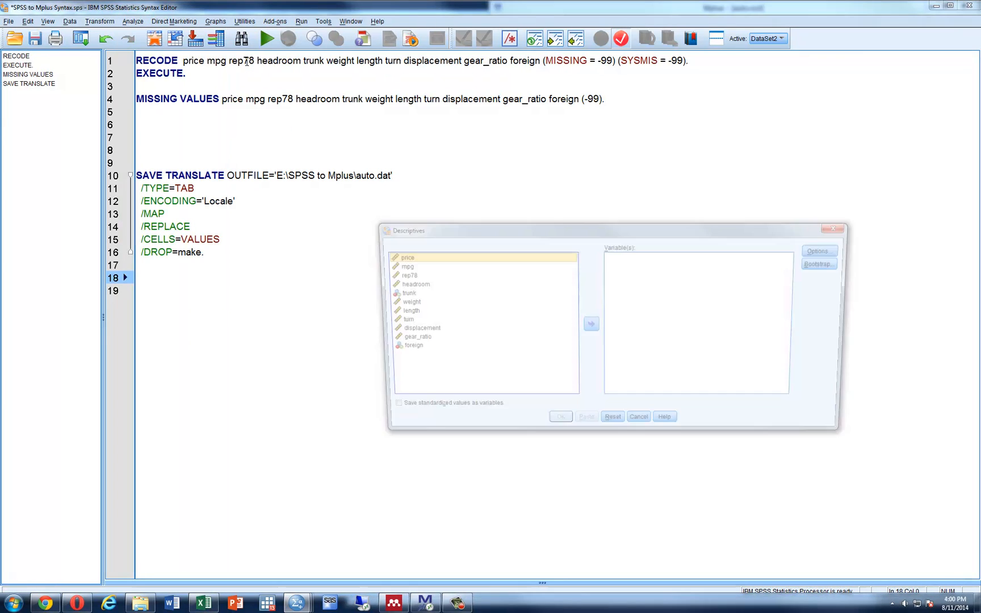
shift+click(404, 348)
click(588, 329)
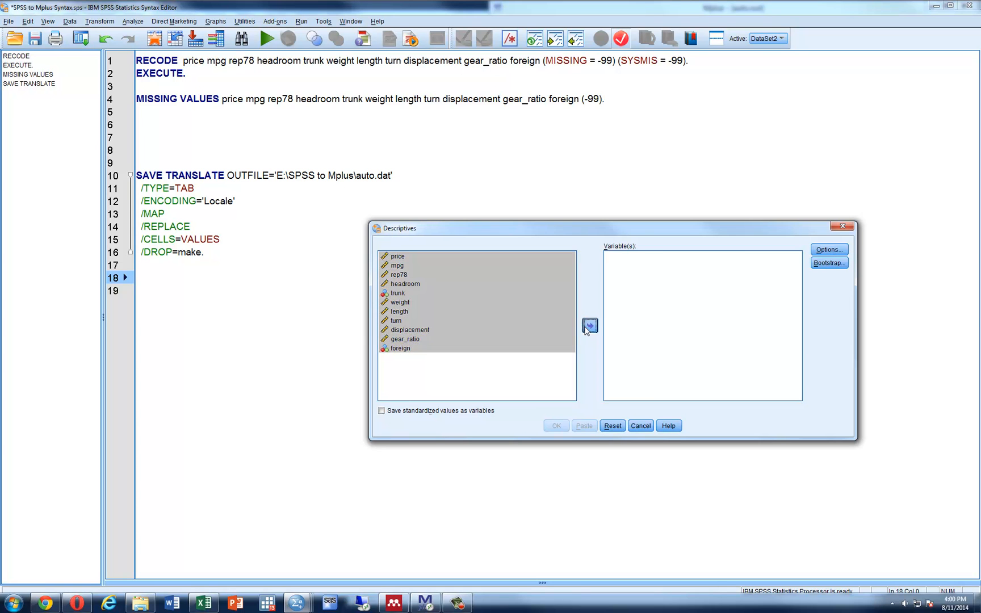
Step: Limit the descriptive statistics to the mean, excluding standard deviation, minimum and maximum, and paste the command into the syntax file
click(819, 256)
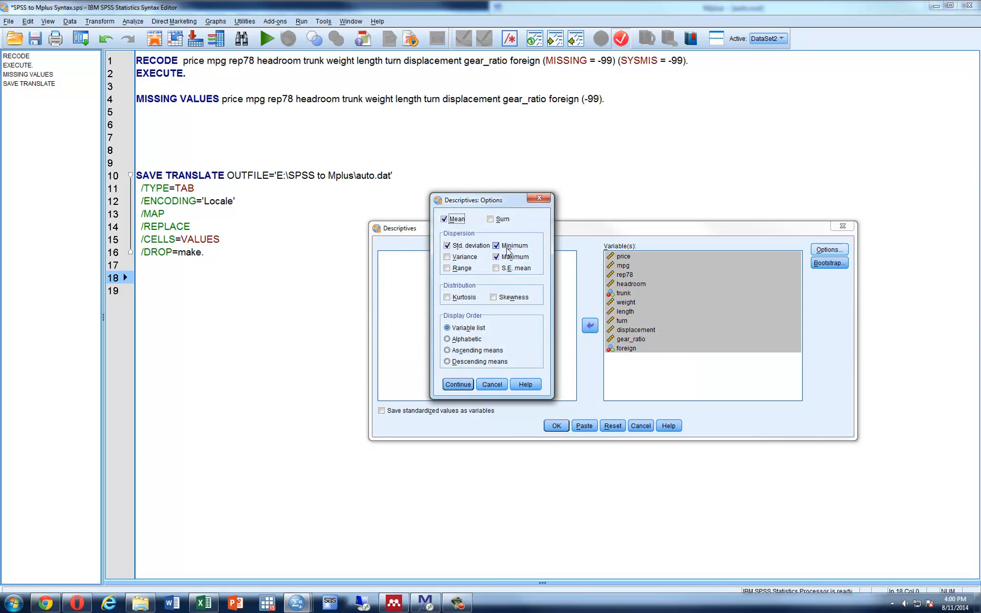
click(446, 246)
click(496, 245)
click(496, 257)
click(458, 384)
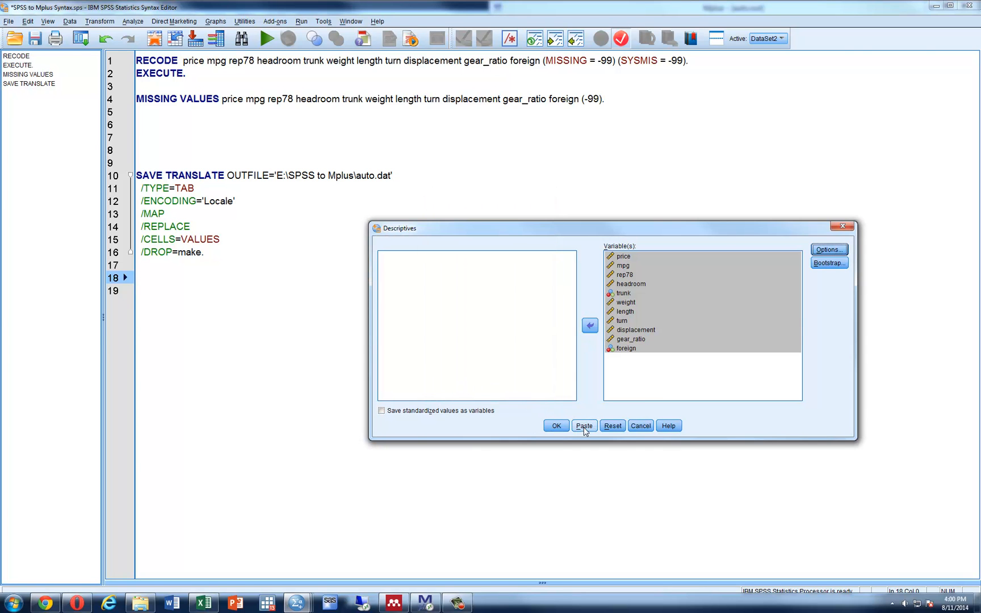
click(584, 426)
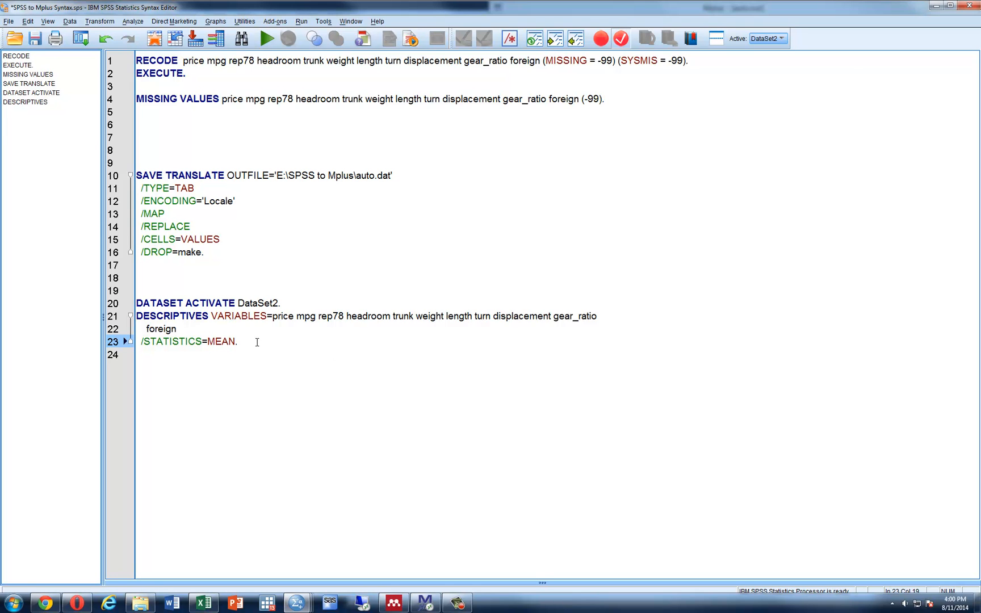
Step: Run the DESCRIPTIVES command and compare the resulting SPSS means with the estimated means in the Mplus output
drag(253, 341, 139, 308)
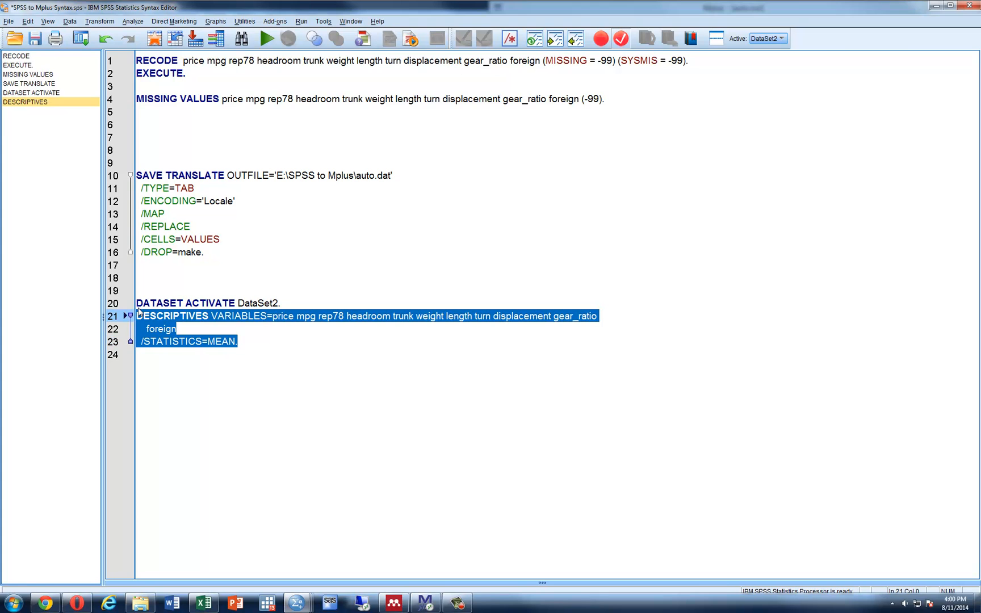
click(266, 38)
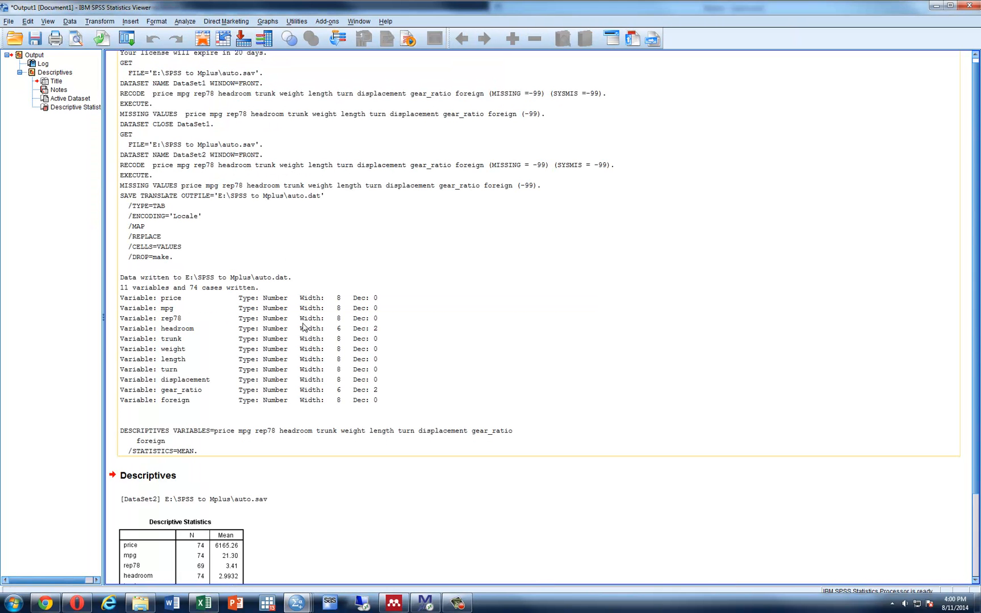
scroll(307, 327, down, 3)
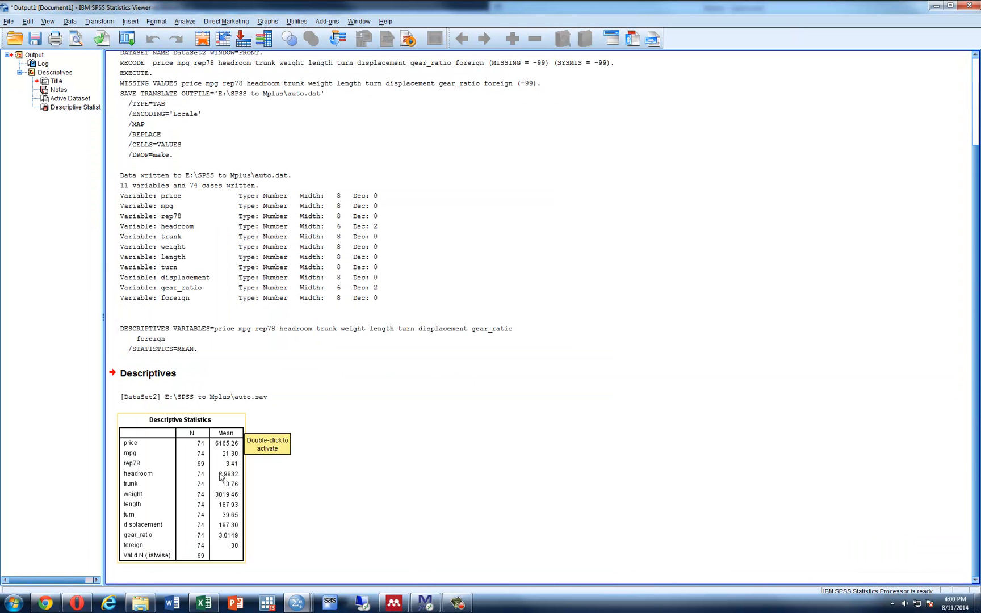
click(424, 606)
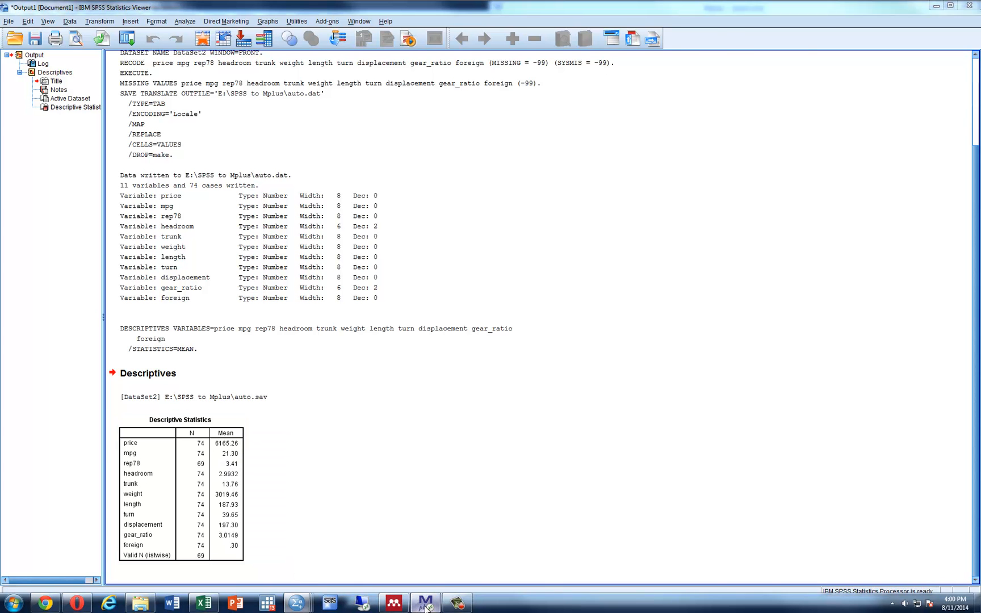
scroll(604, 350, up, 6)
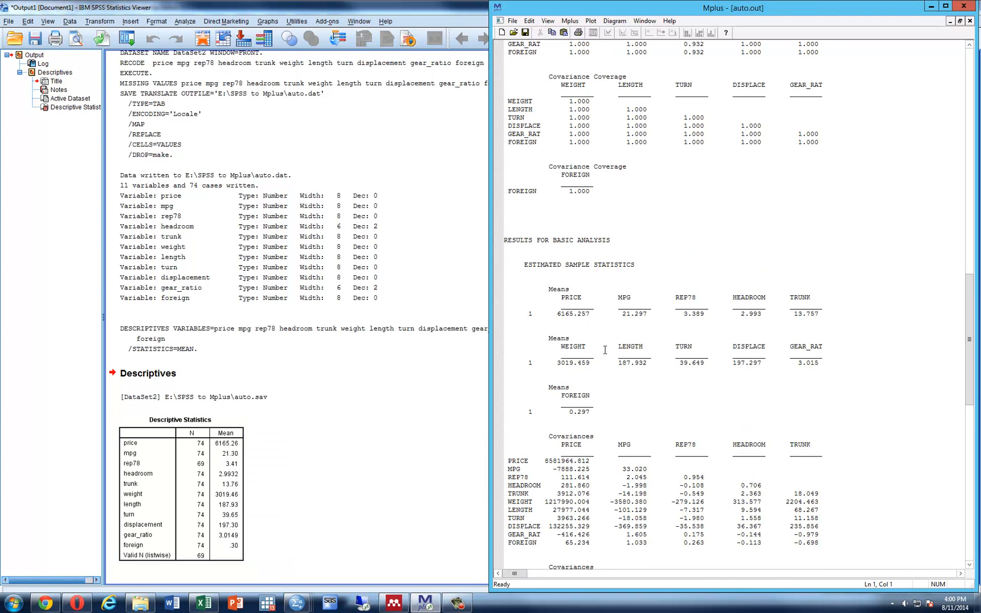